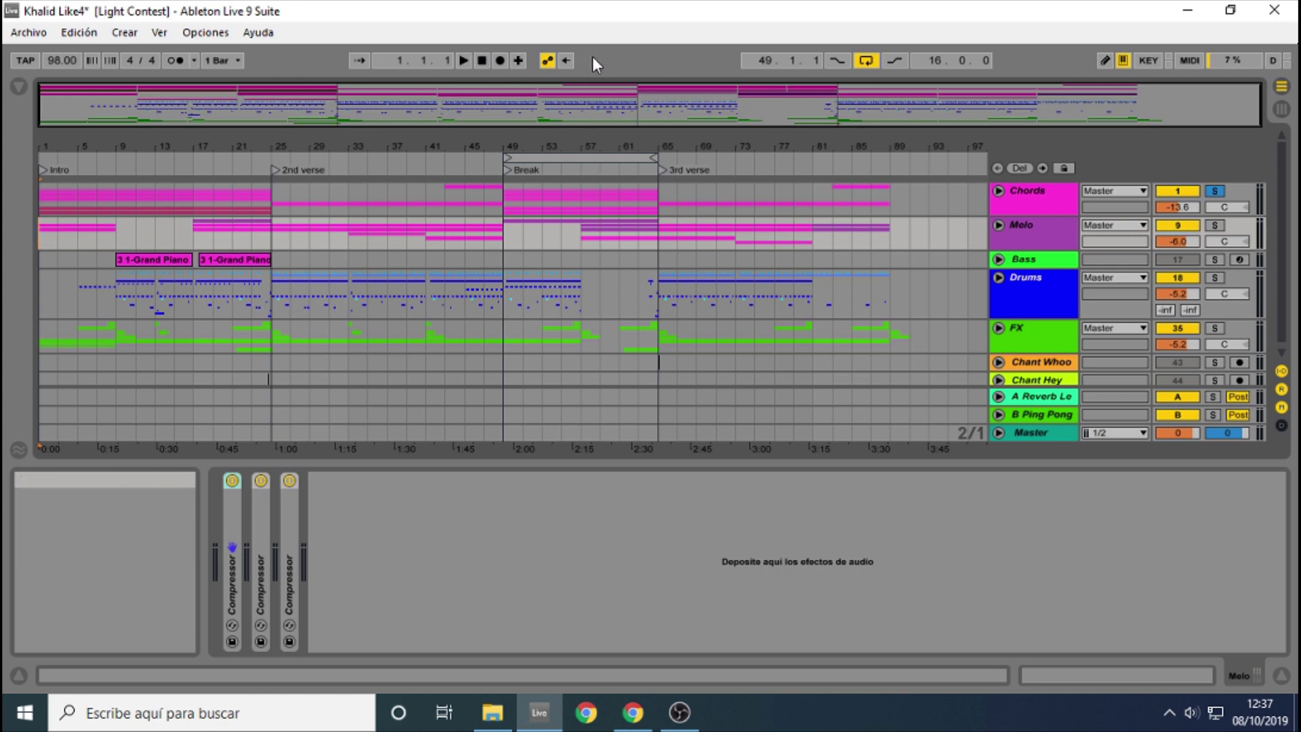
# Step: Unfold the Chords group to show its tracks and set the playback start at the Break locator
pyautogui.click(1019, 193)
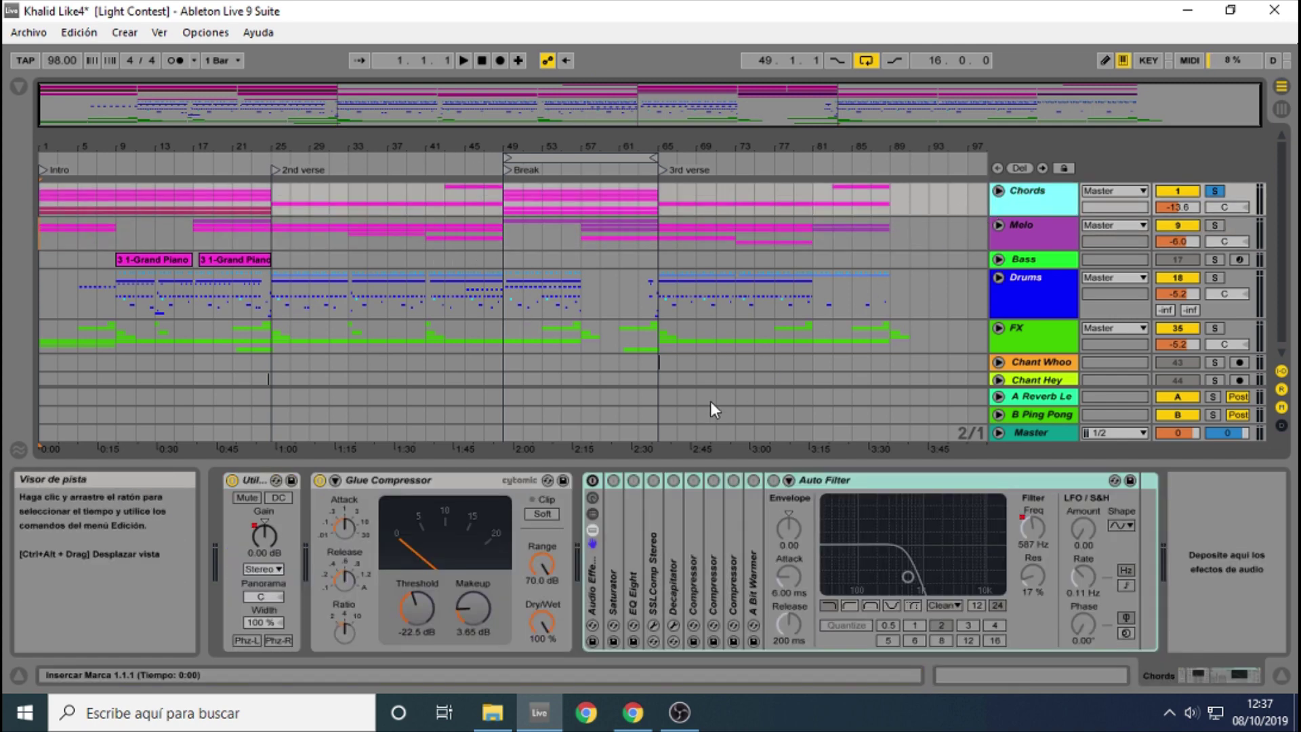
pyautogui.click(998, 194)
pyautogui.scroll(-1, 1014, 246)
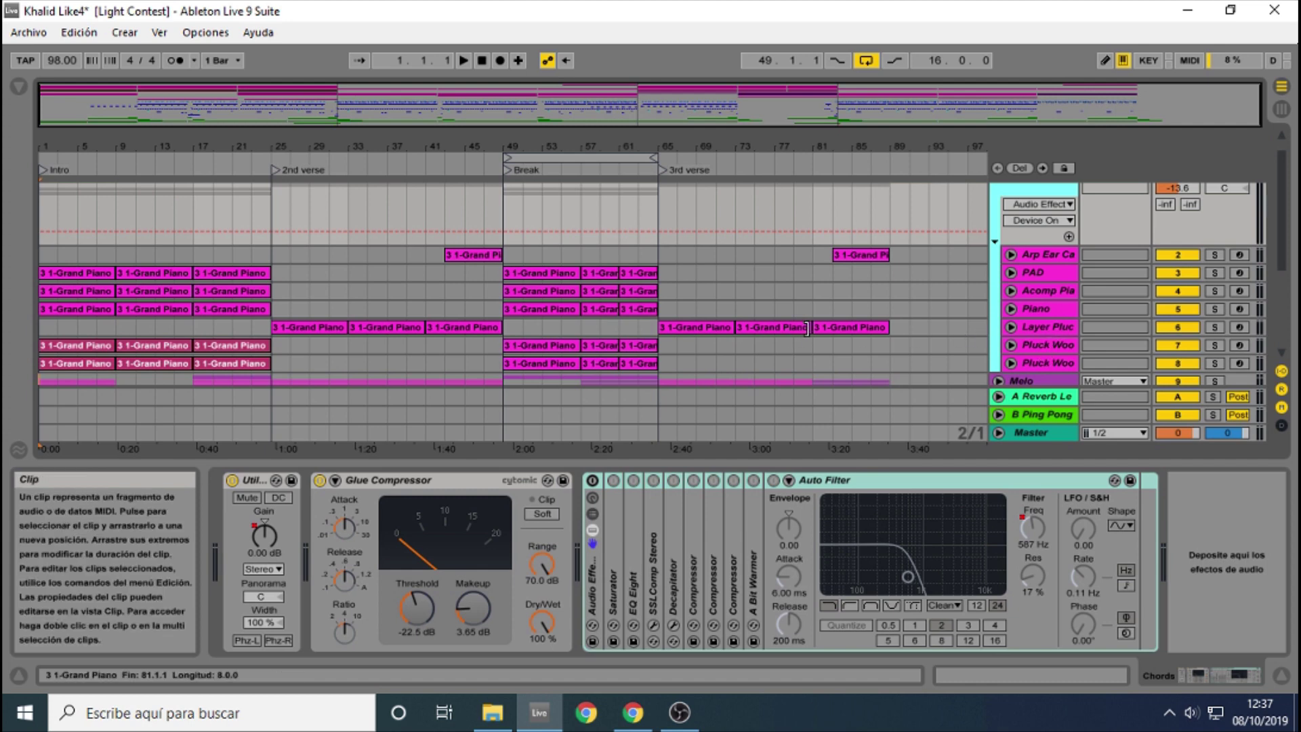
pyautogui.scroll(-2, 809, 328)
pyautogui.scroll(3, 814, 328)
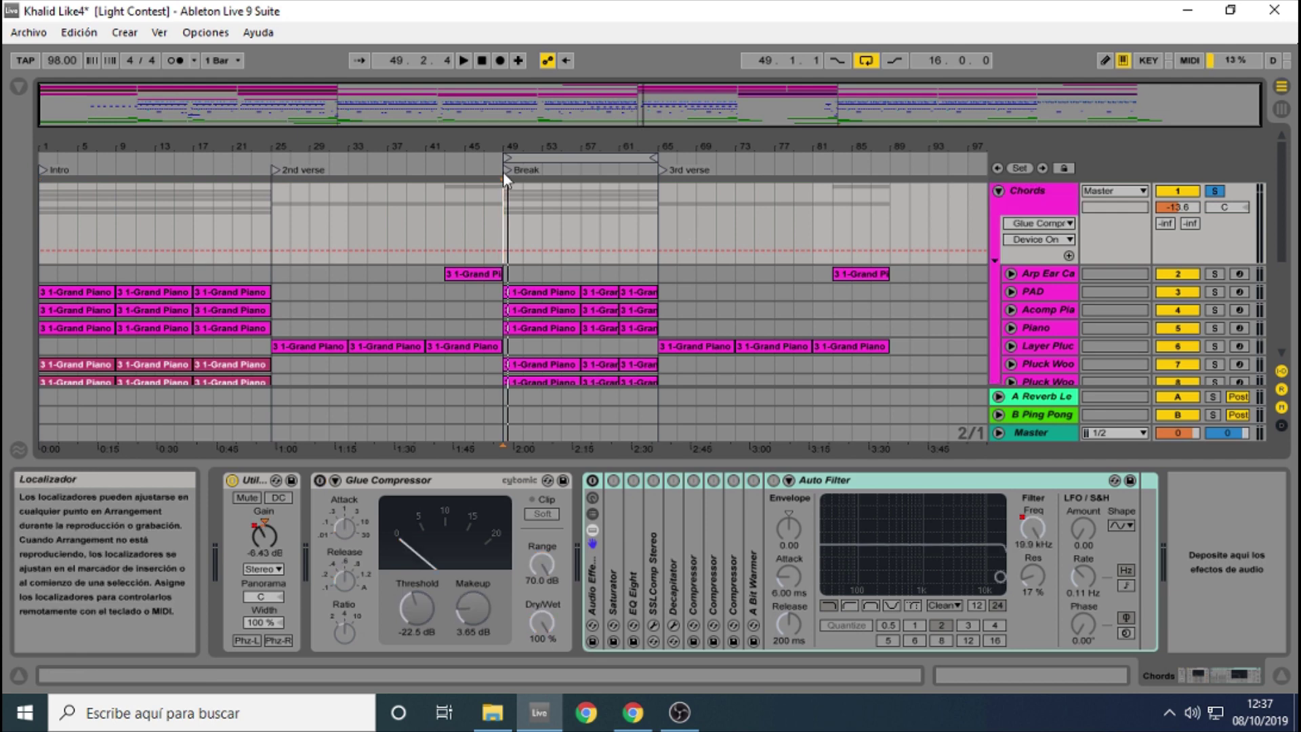
pyautogui.click(505, 172)
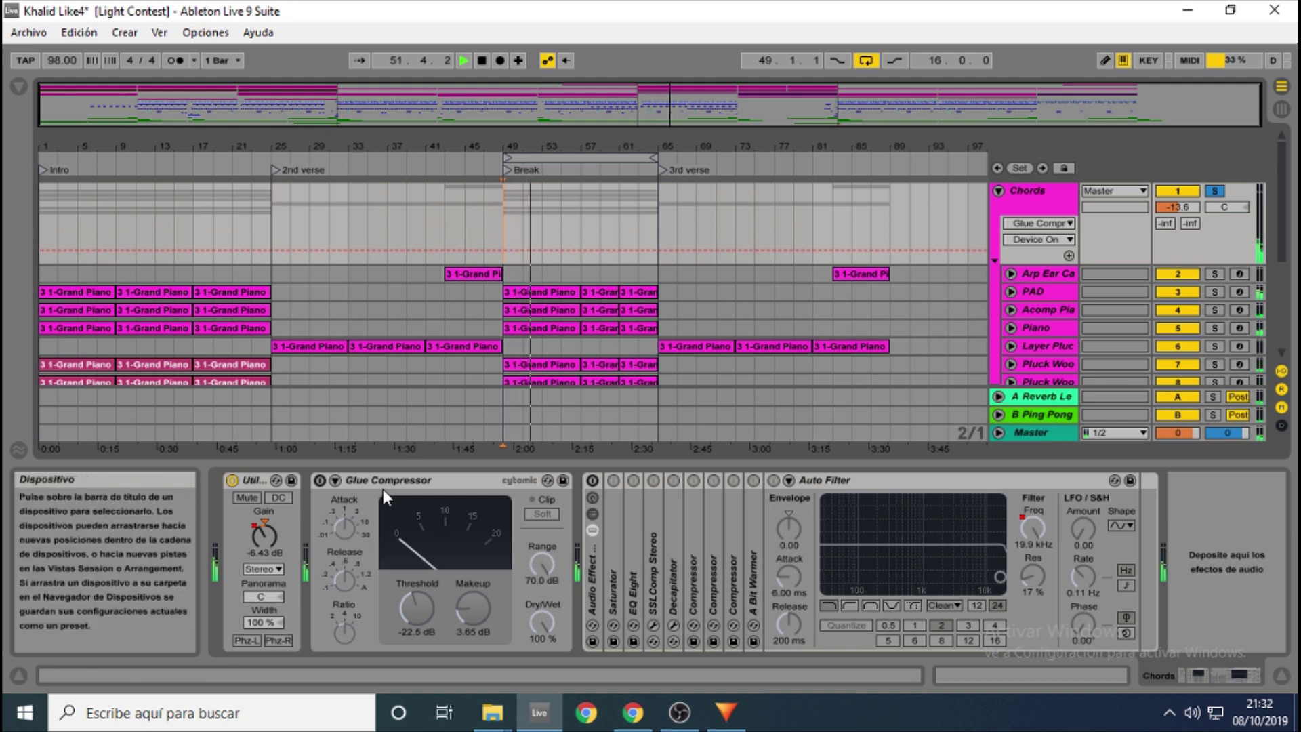
# Step: Compare the Chords group with the Glue Compressor bypassed and active while playing the Break, leaving the compressor switched on
pyautogui.click(320, 480)
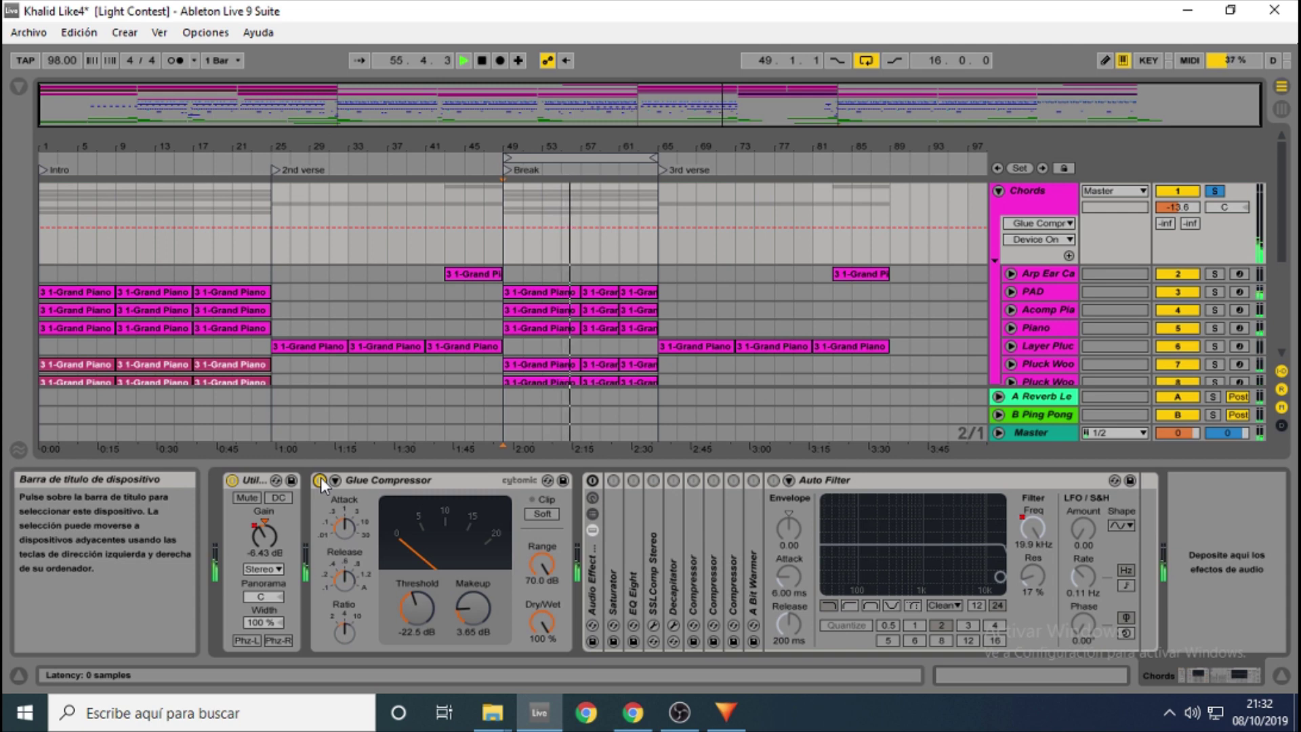
pyautogui.click(320, 479)
pyautogui.press('space')
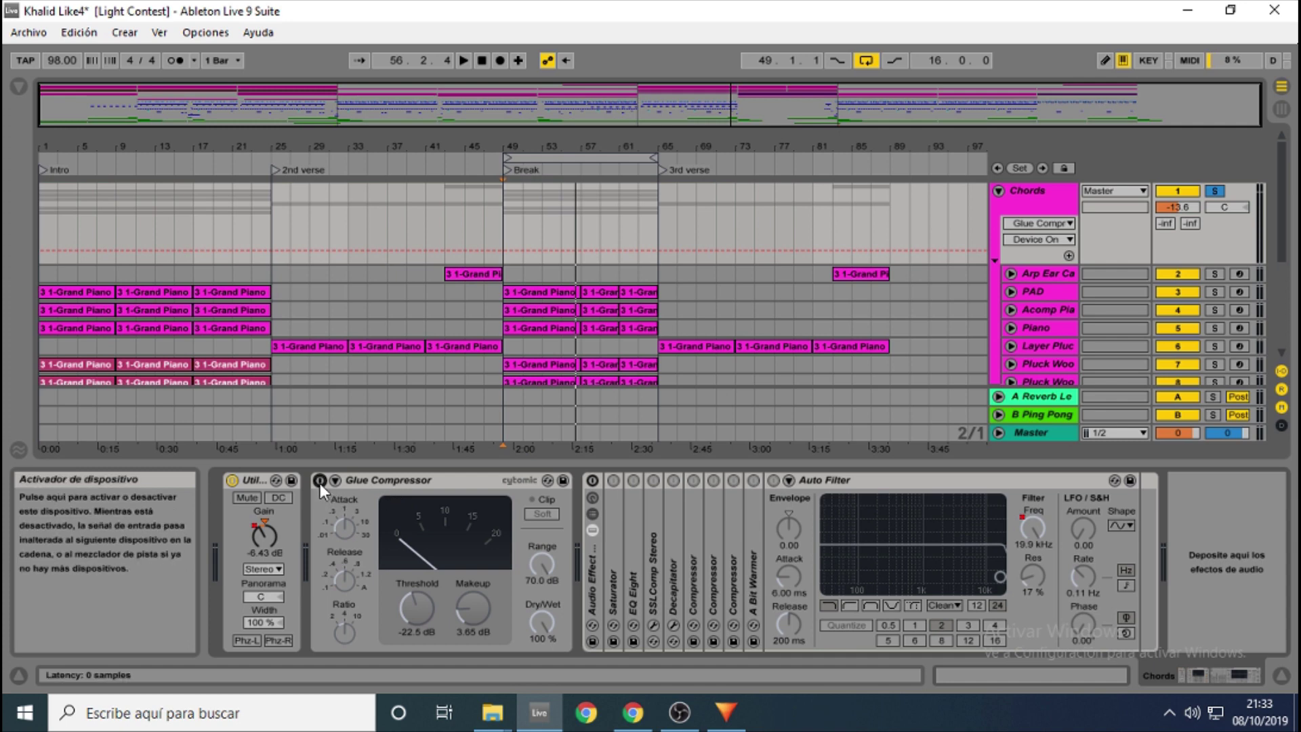
pyautogui.press('space')
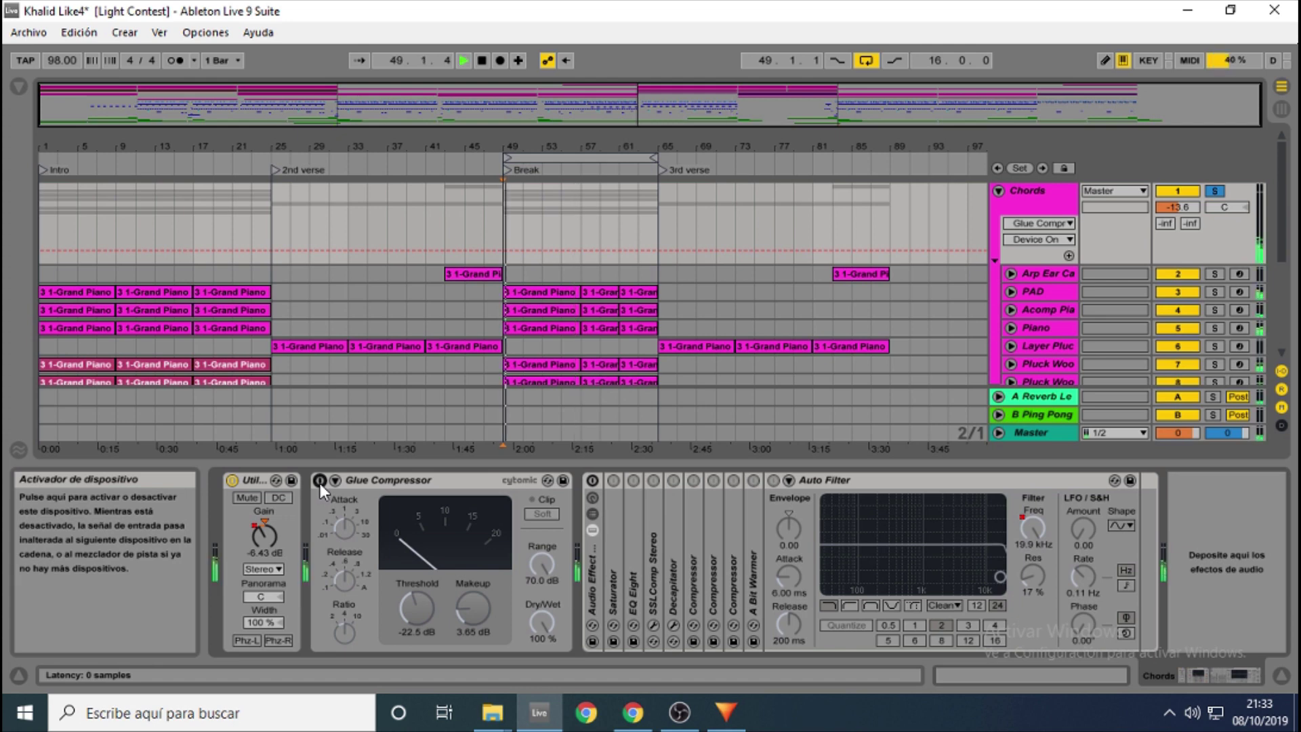
pyautogui.click(320, 481)
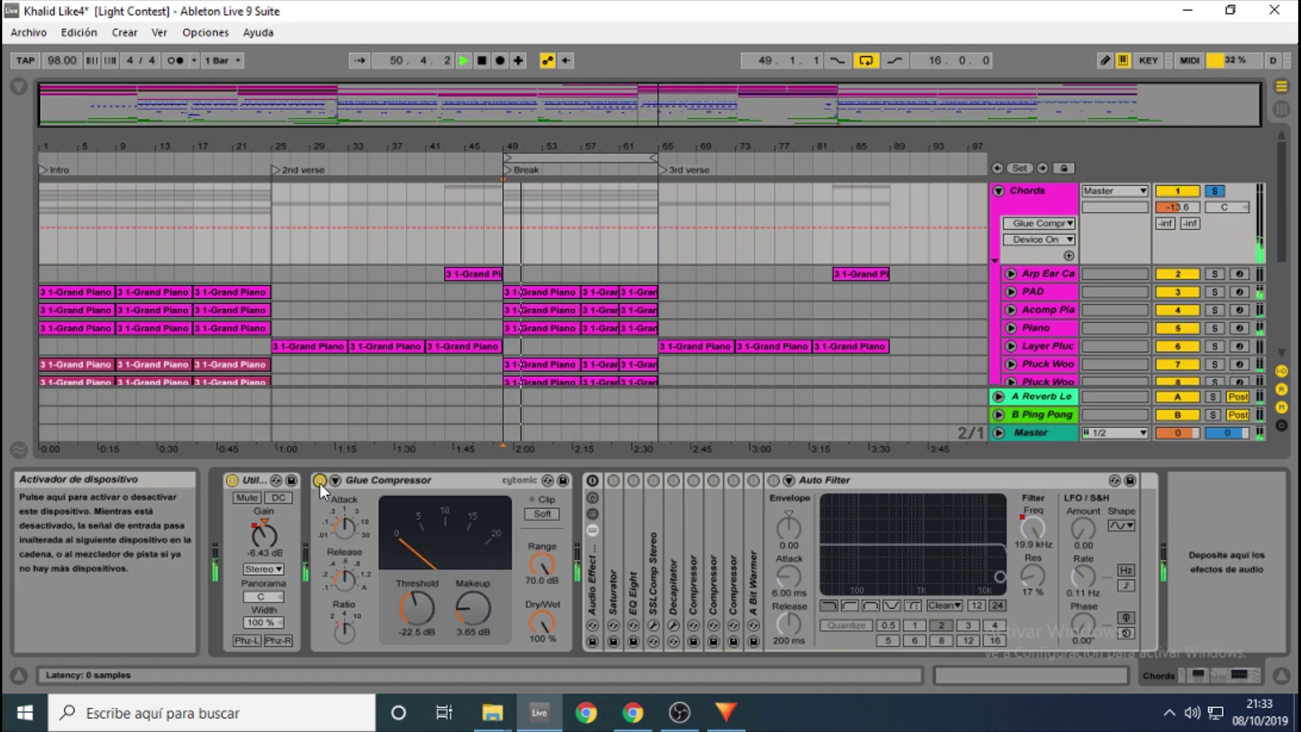
pyautogui.click(320, 482)
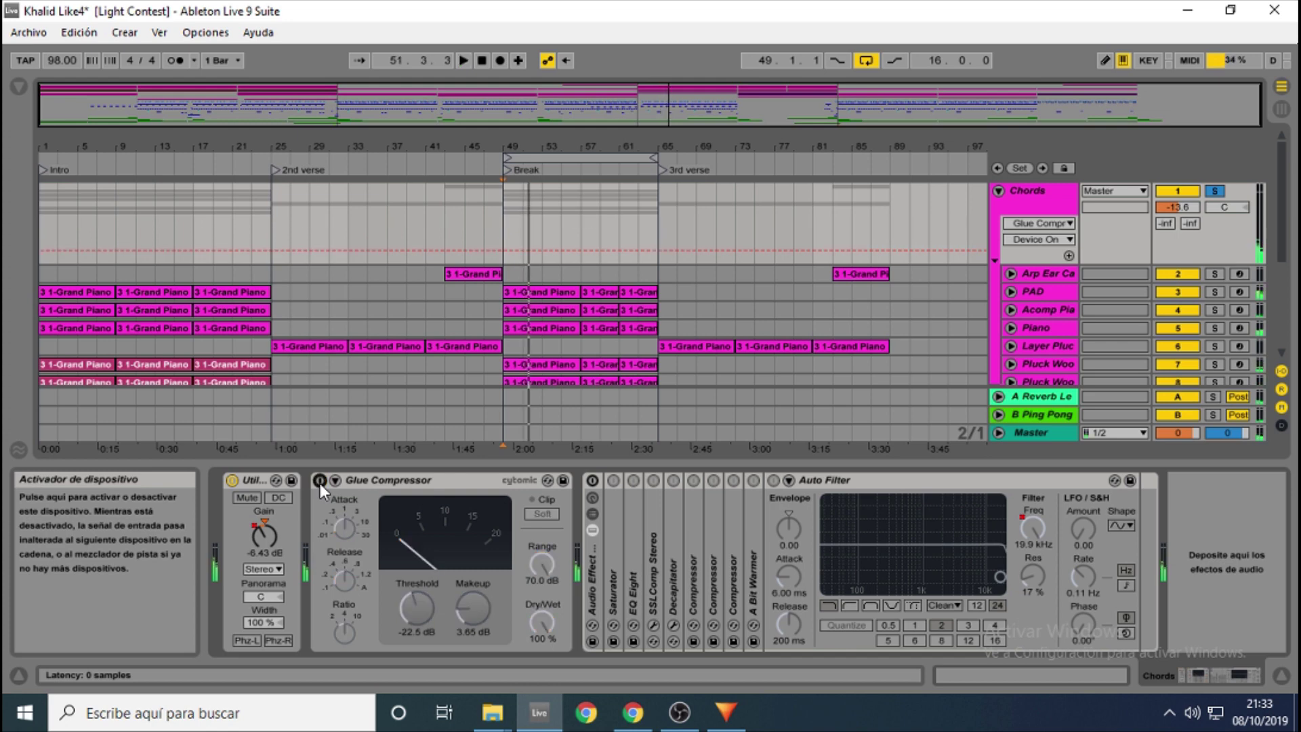
pyautogui.click(320, 481)
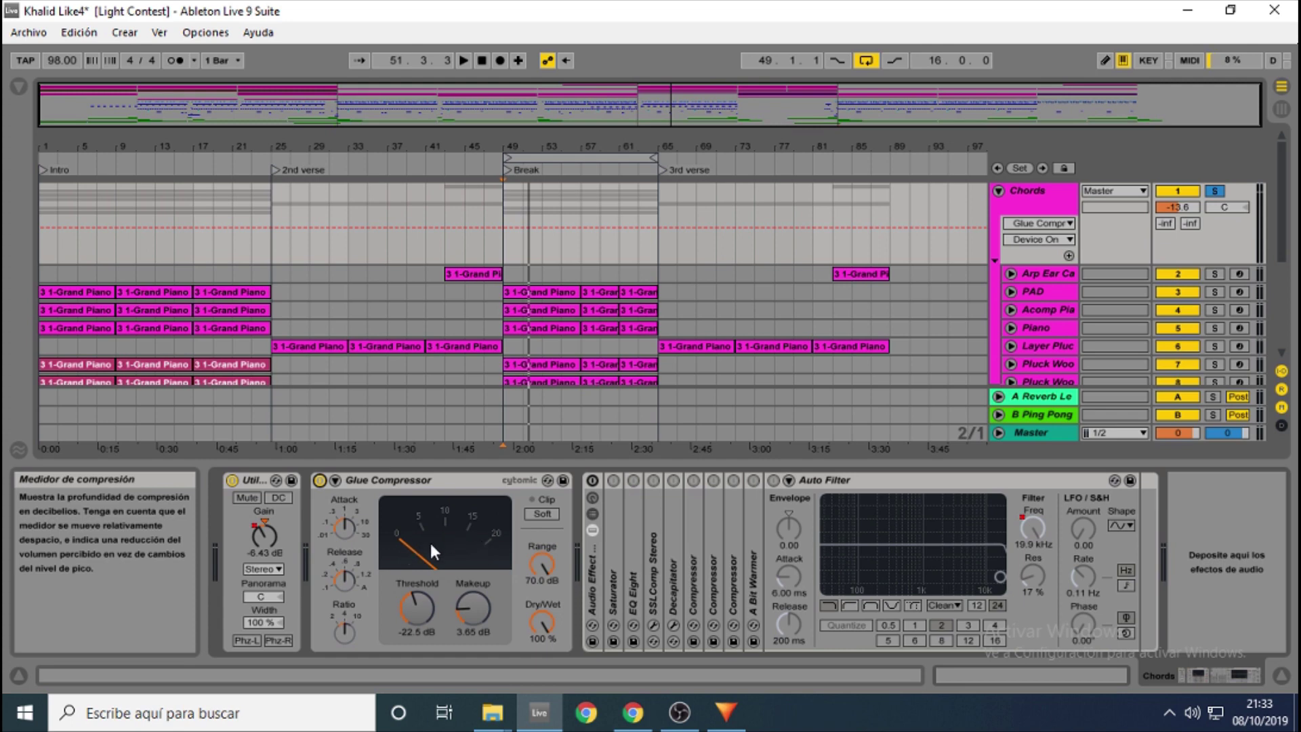
# Step: Play the Break section and lower the Glue Compressor's threshold to -37.1 dB while listening
pyautogui.press('space')
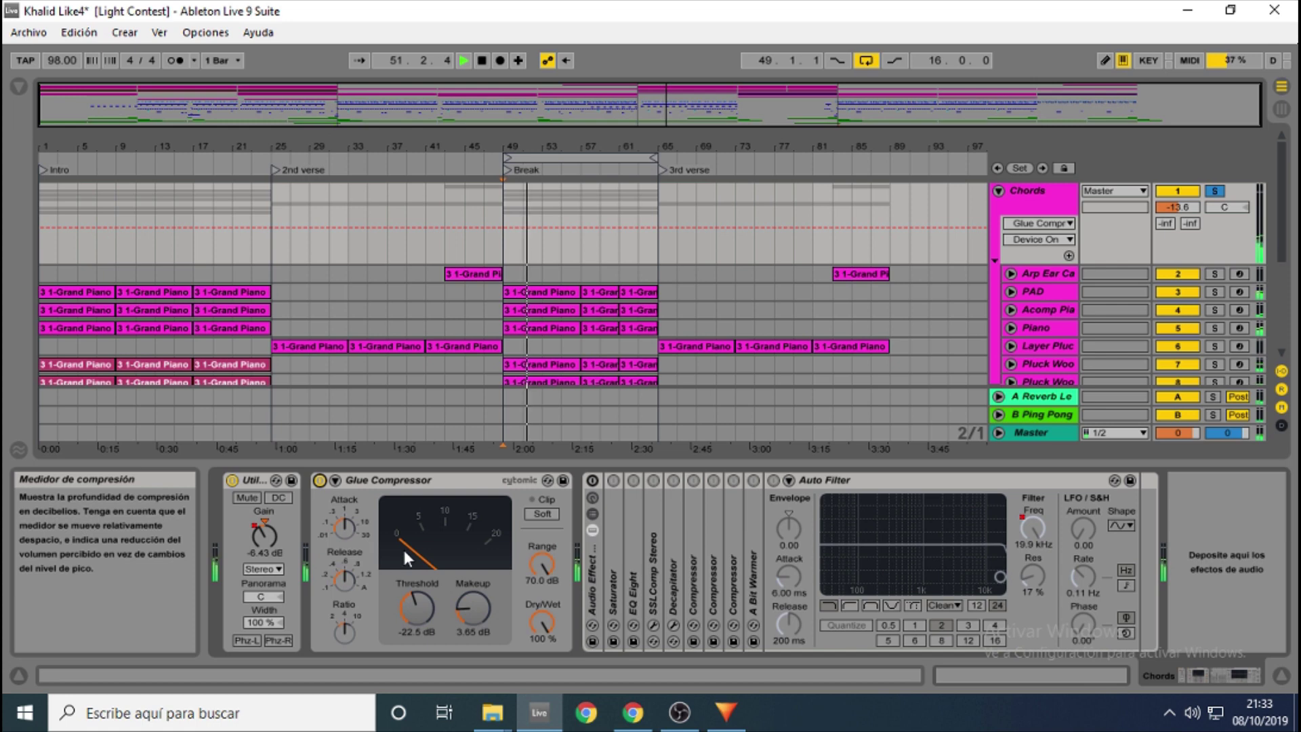
pyautogui.press('space')
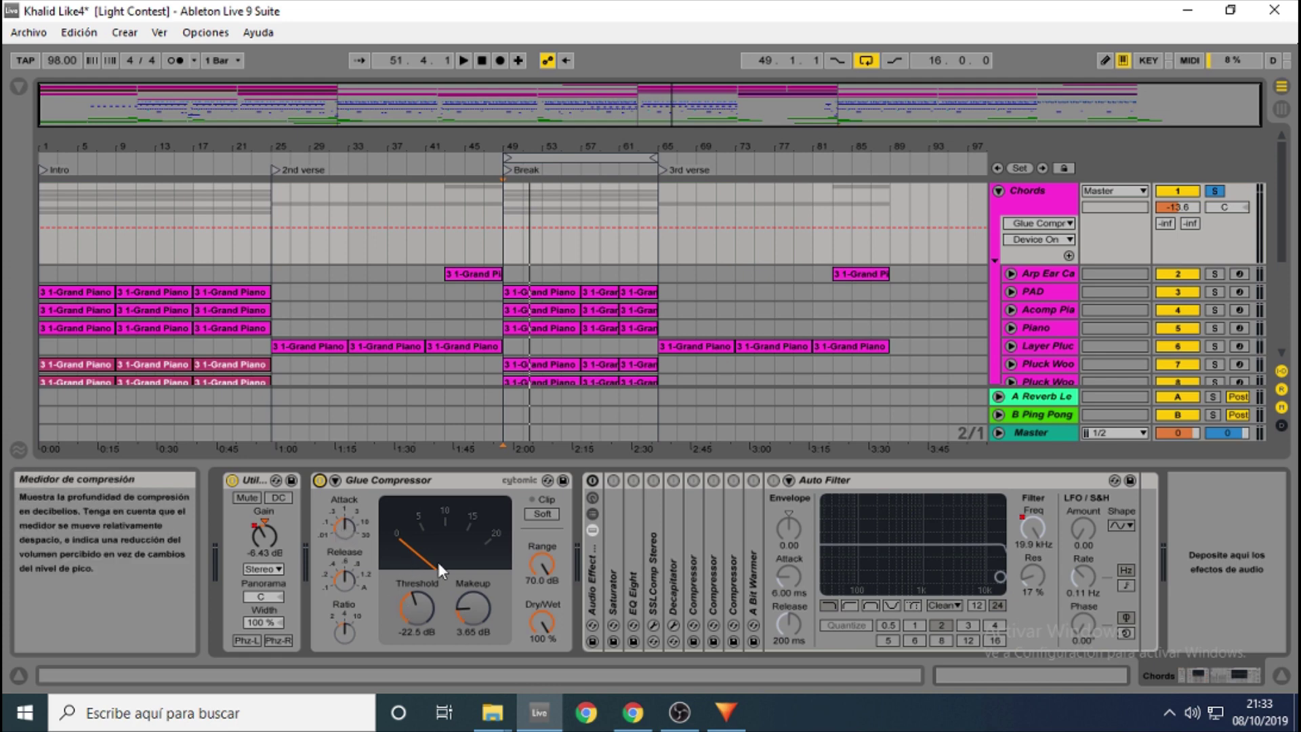
pyautogui.moveTo(433, 583); pyautogui.dragTo(433, 606)
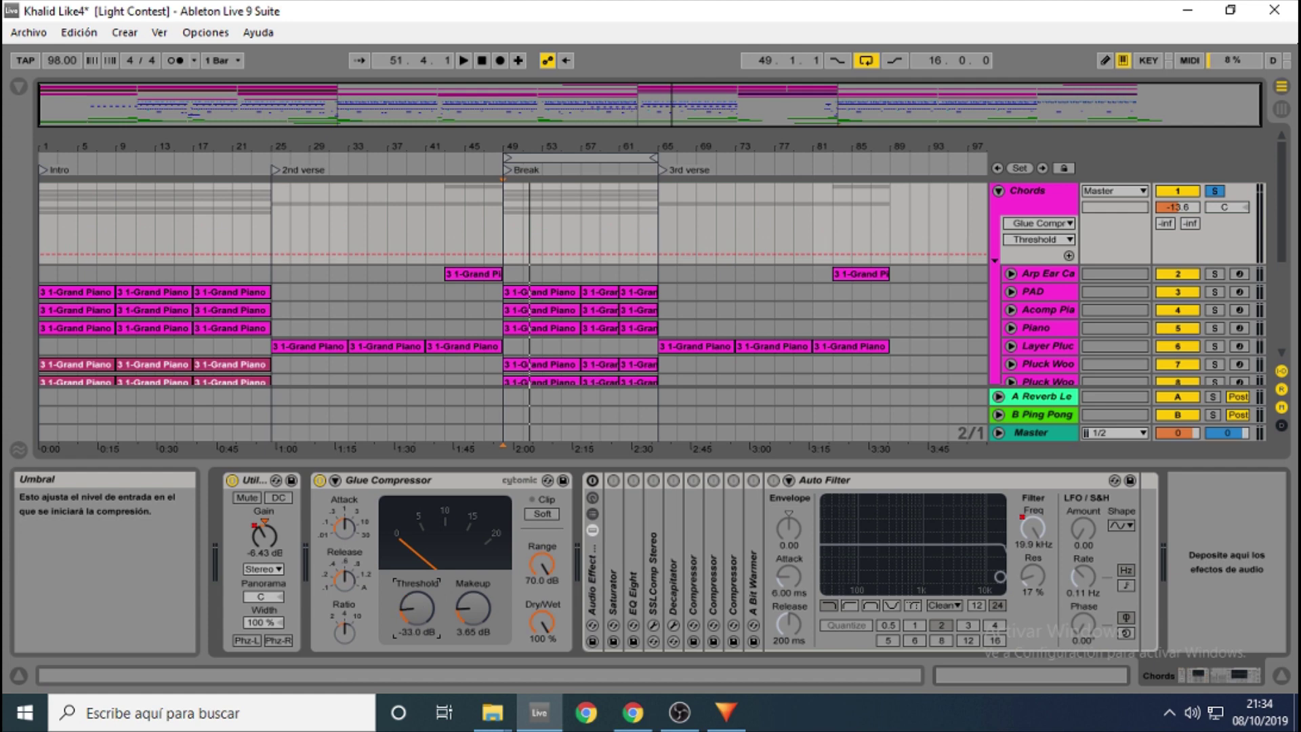
pyautogui.press('space')
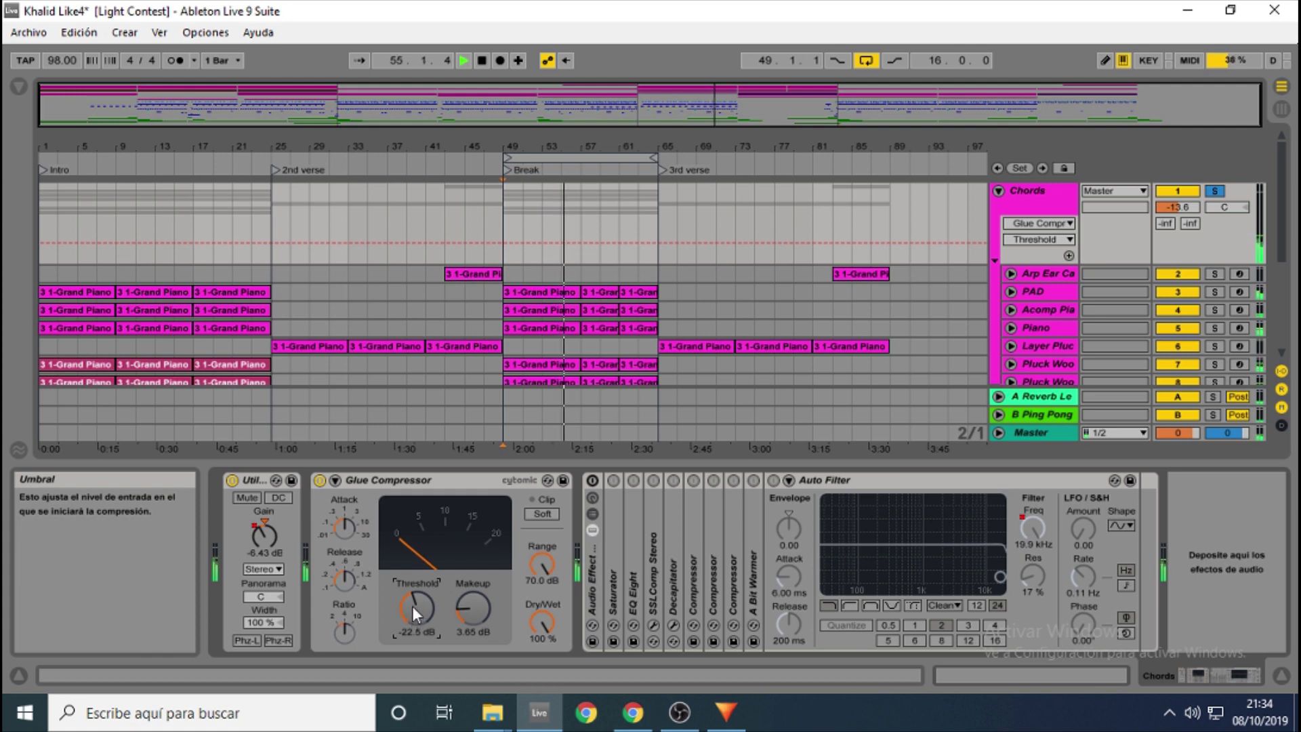
pyautogui.moveTo(412, 600); pyautogui.dragTo(412, 646)
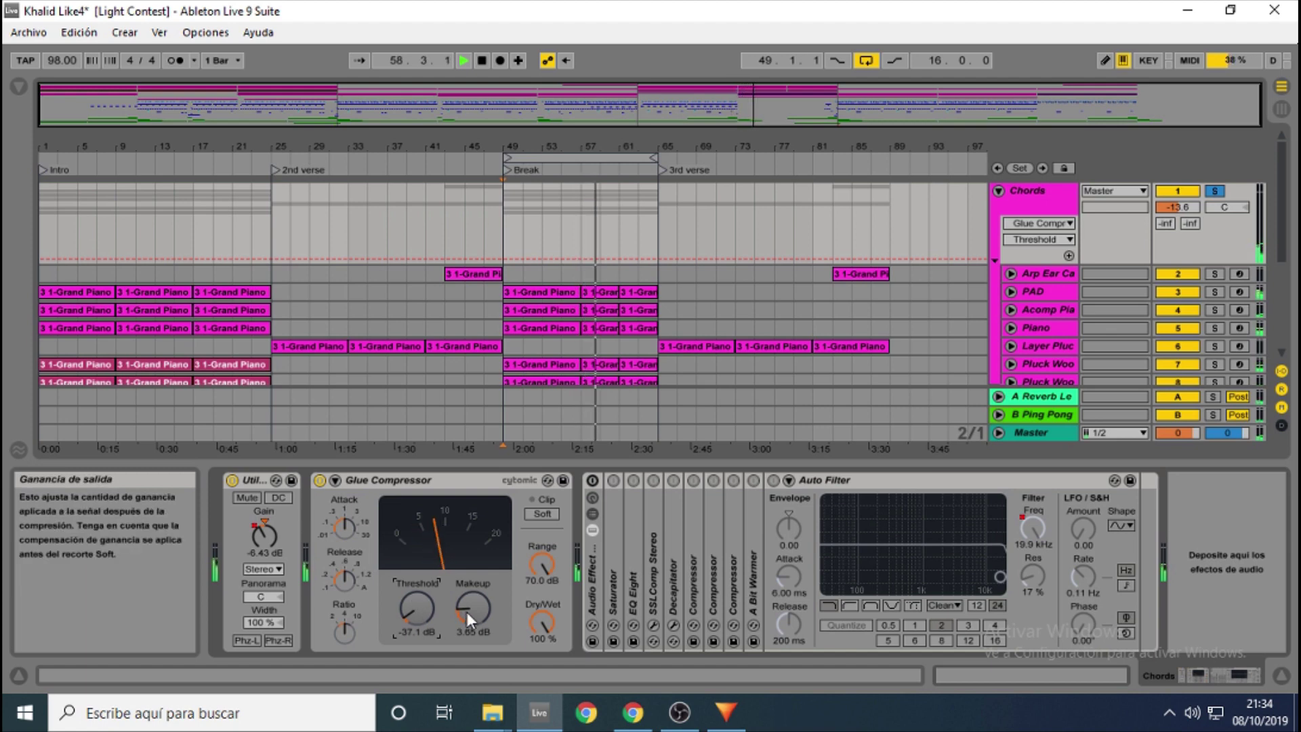
pyautogui.press('space')
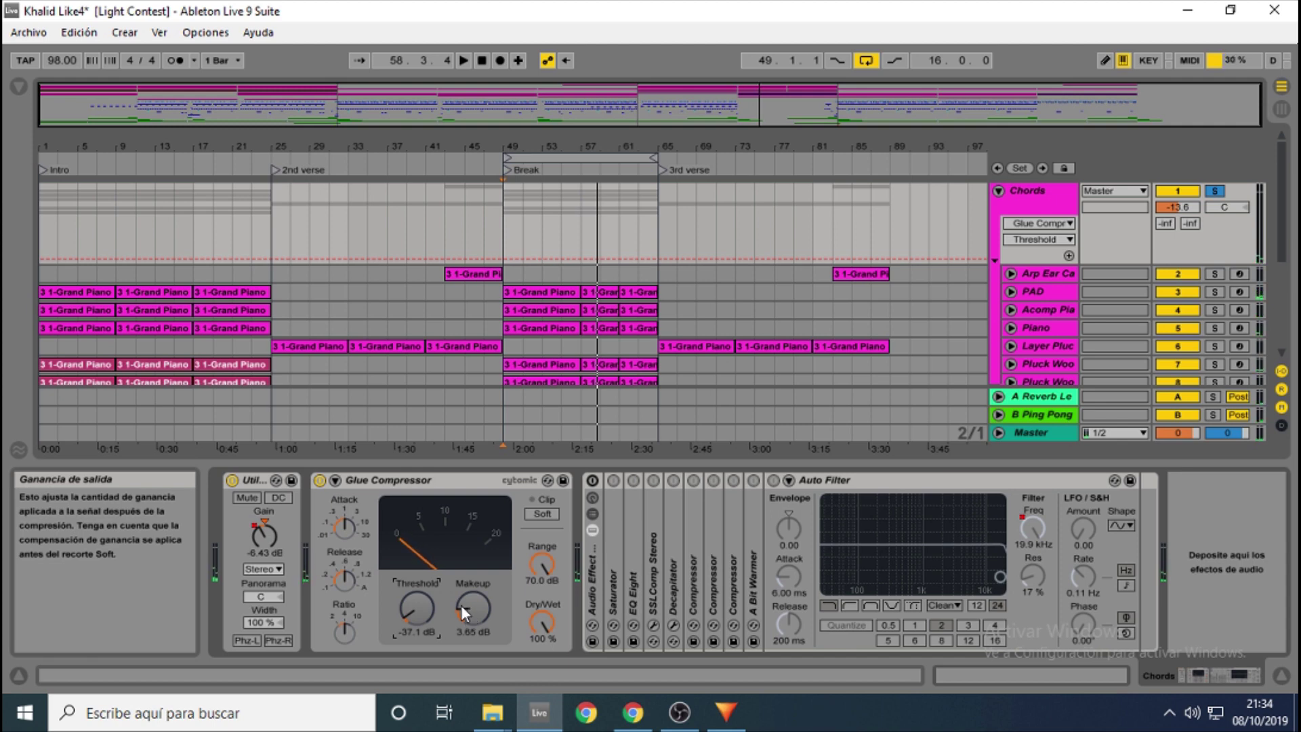
# Step: Compare the Glue Compressor's 30 ms and .01 ms attack times while playing the Break, then set a medium attack
pyautogui.click(348, 533)
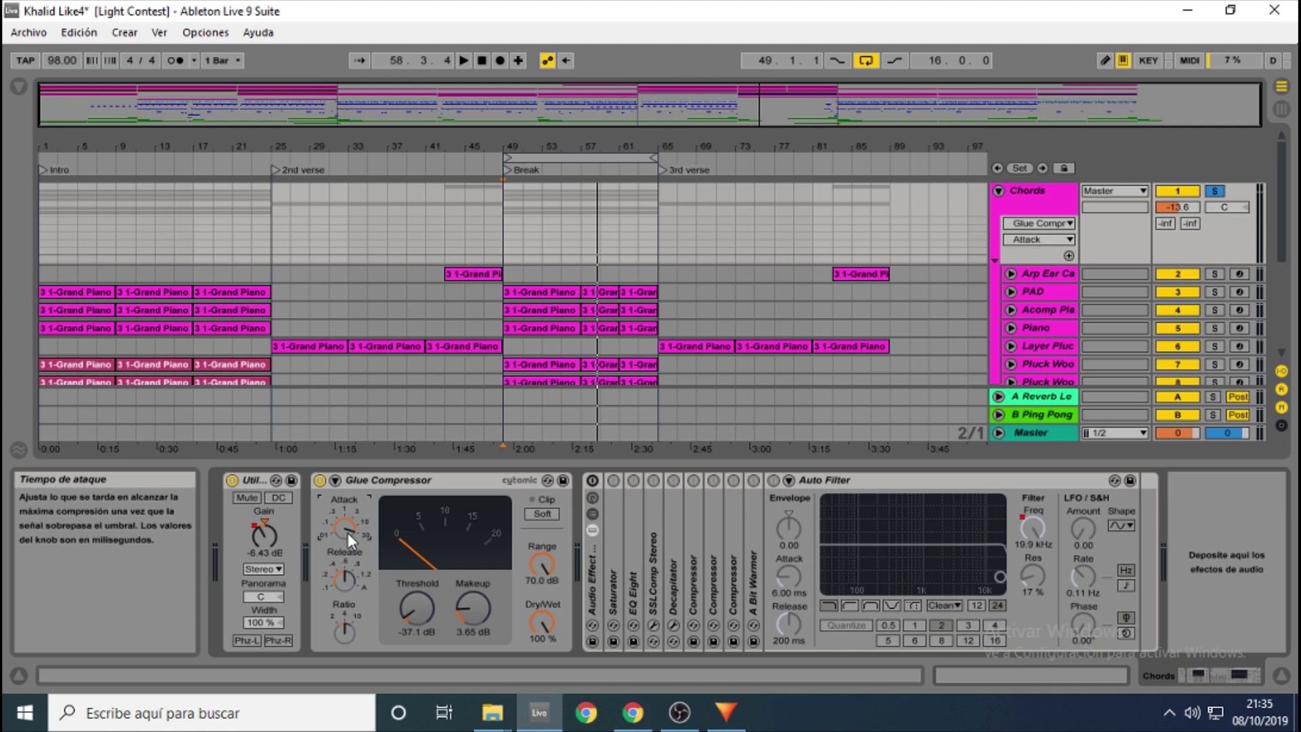
pyautogui.press('space')
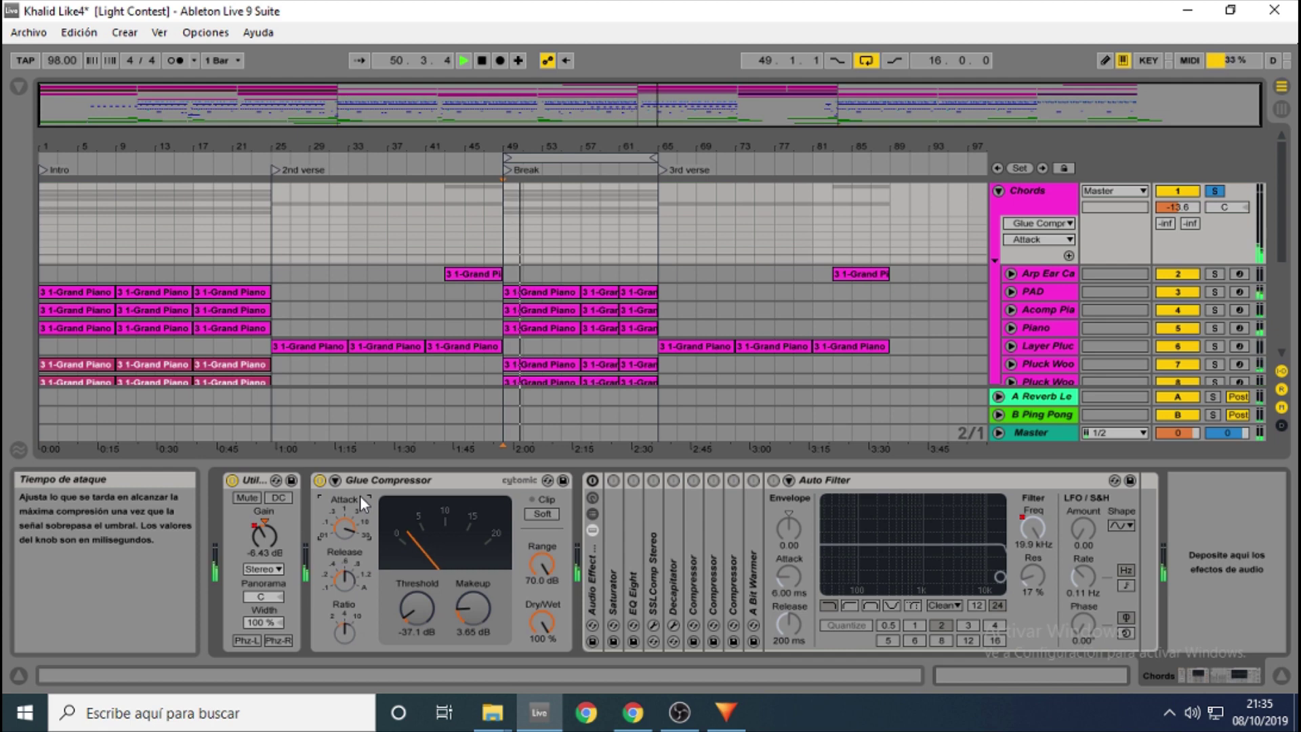
pyautogui.press('space')
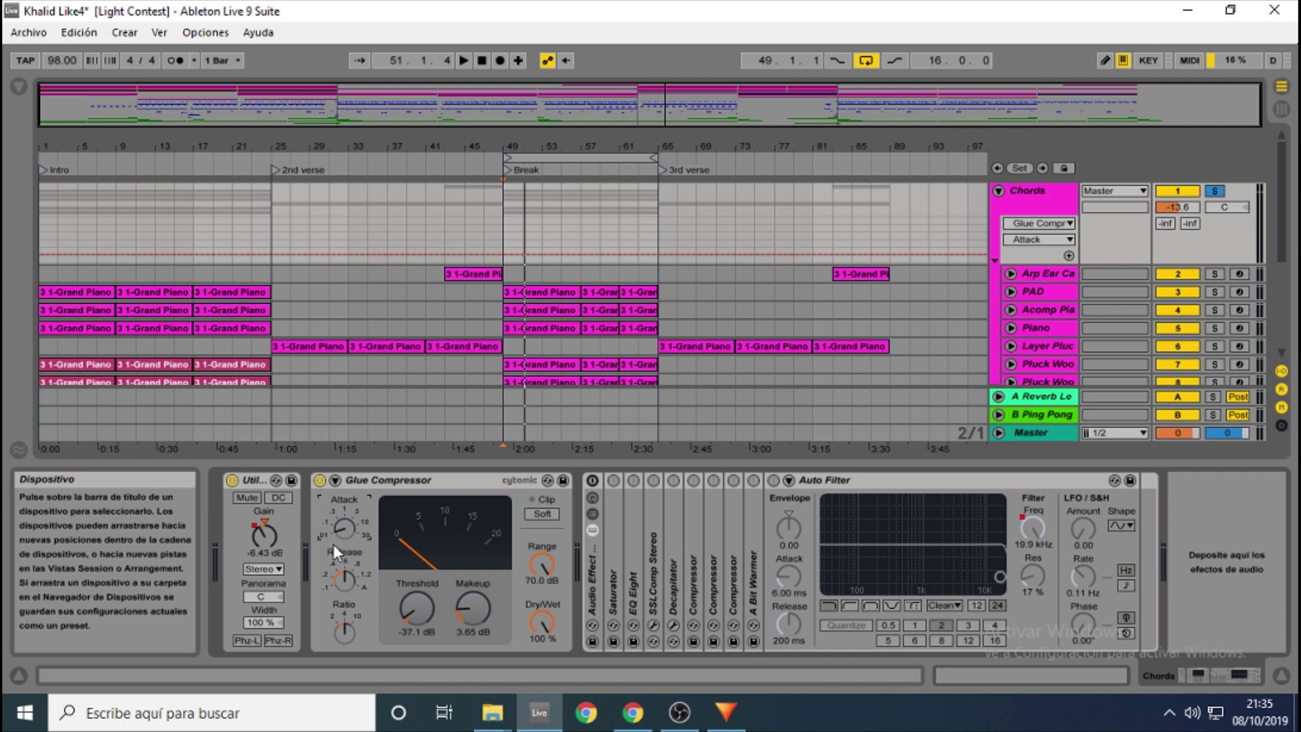
pyautogui.press('space')
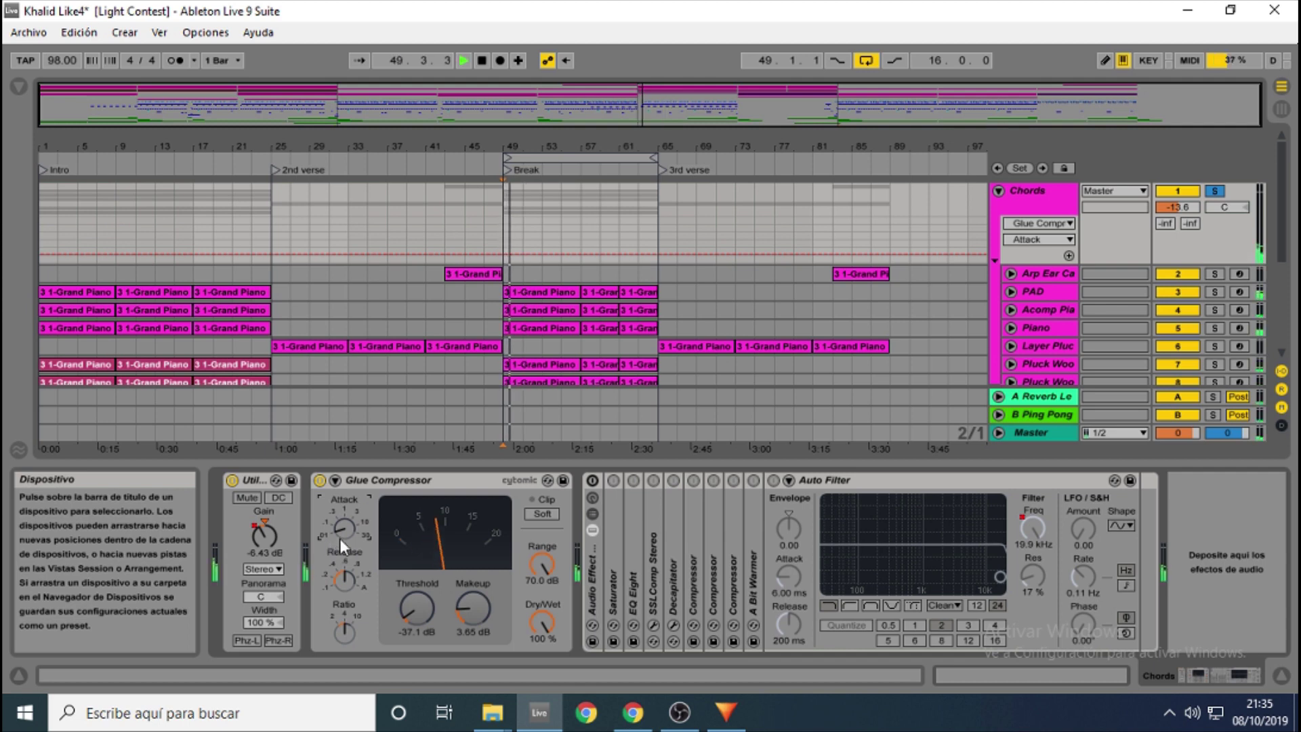
pyautogui.moveTo(340, 534); pyautogui.dragTo(340, 515)
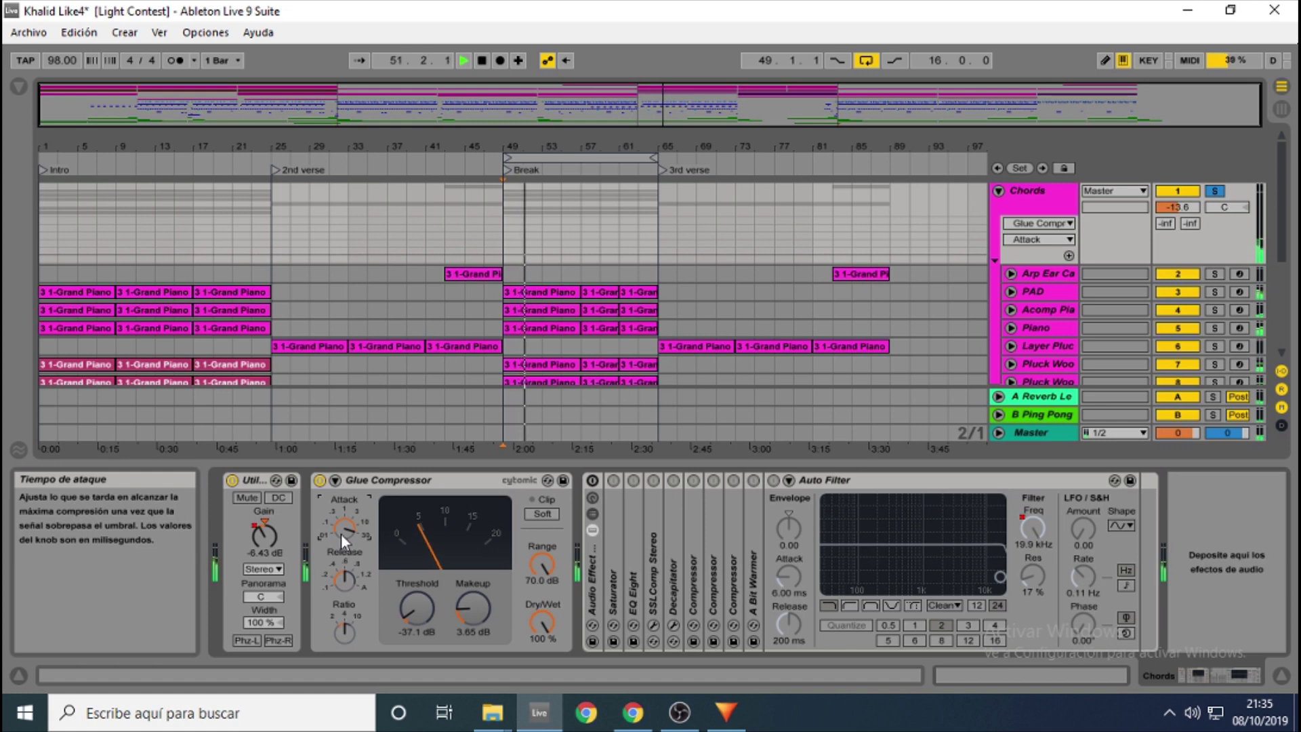
pyautogui.press('space')
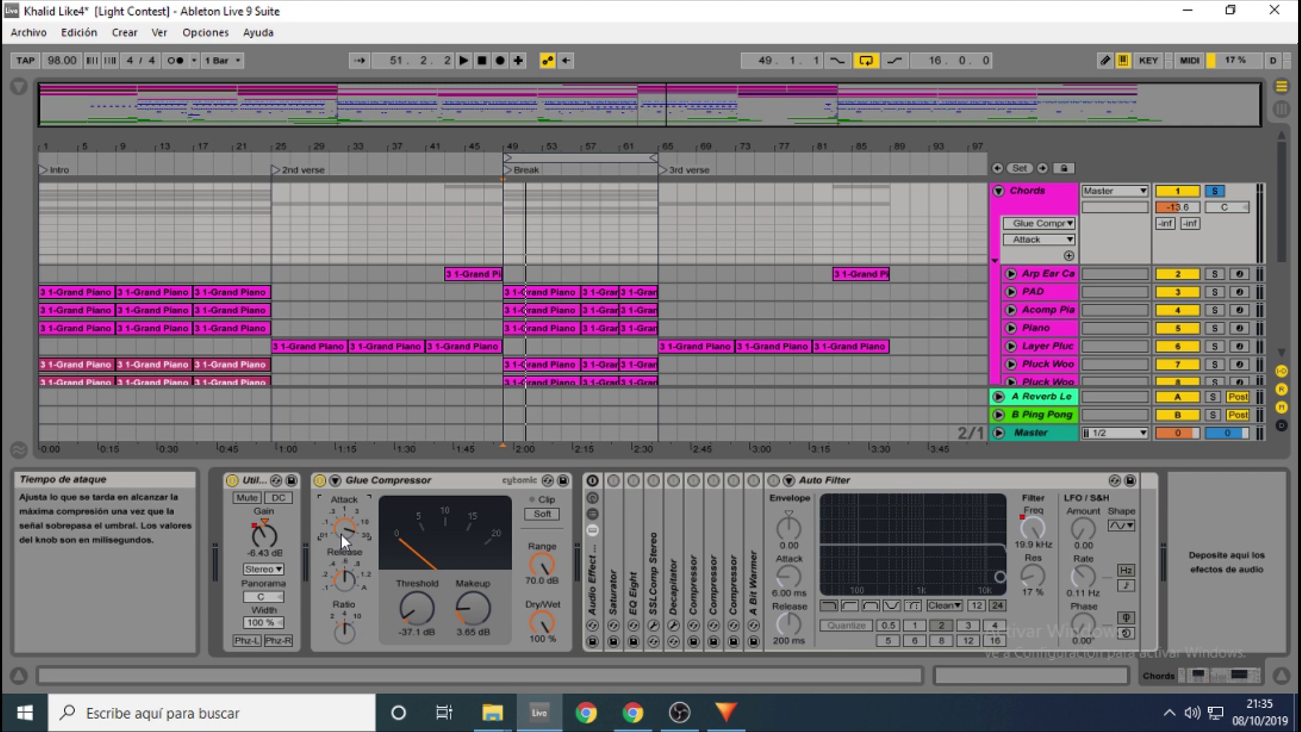
pyautogui.click(346, 518)
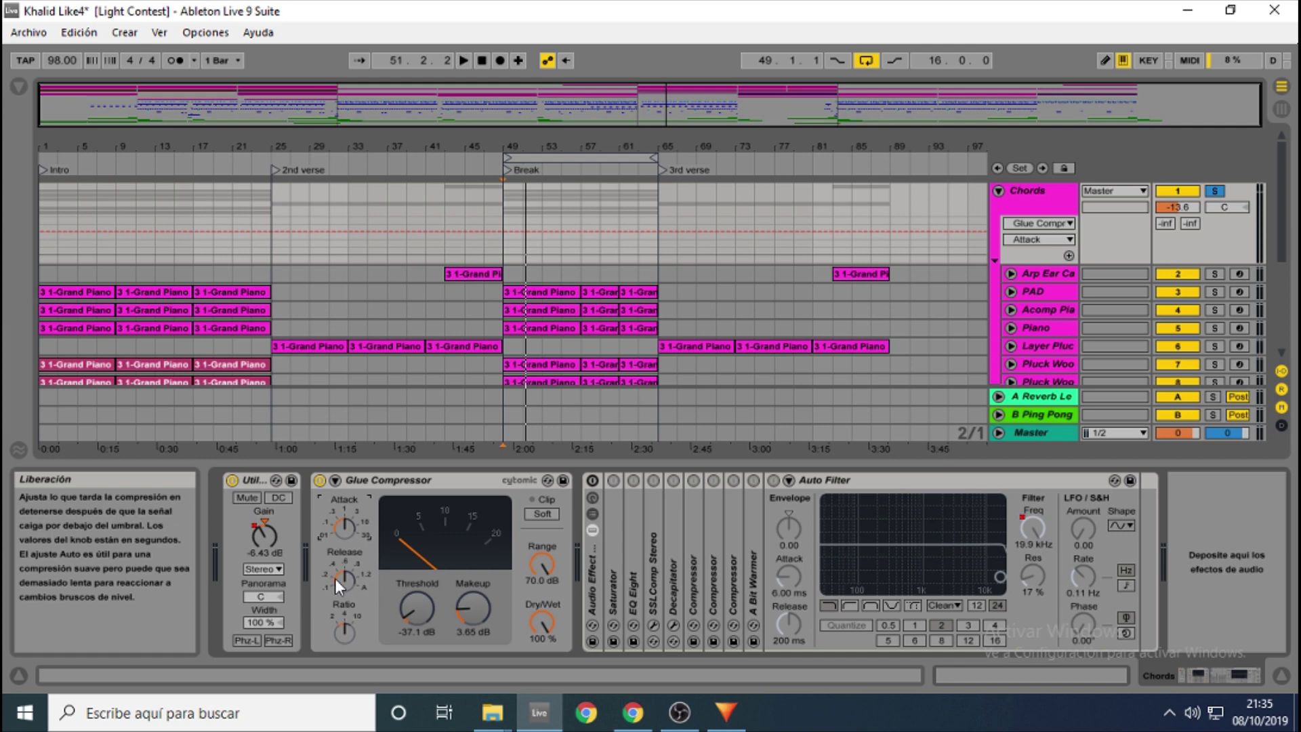
# Step: Try a long release time on the Glue Compressor and listen to its effect on the Break section
pyautogui.moveTo(344, 584); pyautogui.dragTo(344, 542)
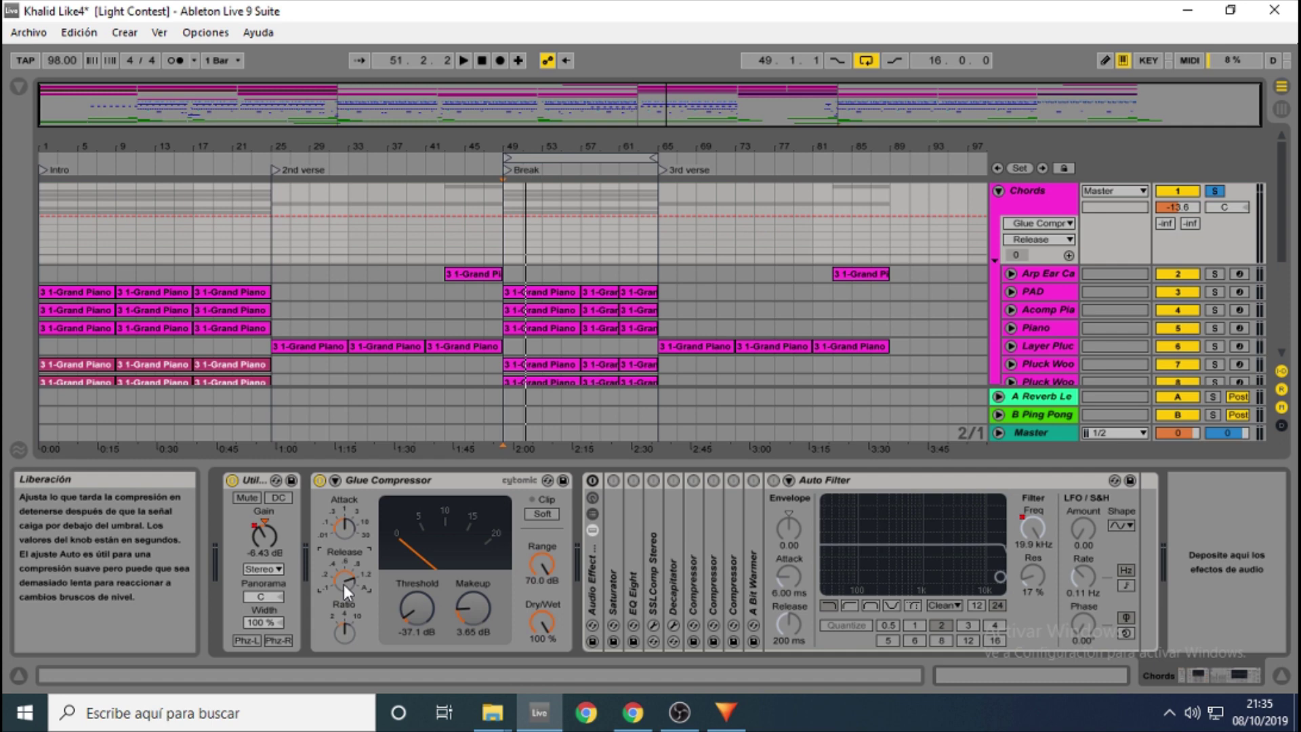
pyautogui.moveTo(344, 585); pyautogui.dragTo(344, 603)
pyautogui.moveTo(339, 585); pyautogui.dragTo(339, 571)
pyautogui.press('space')
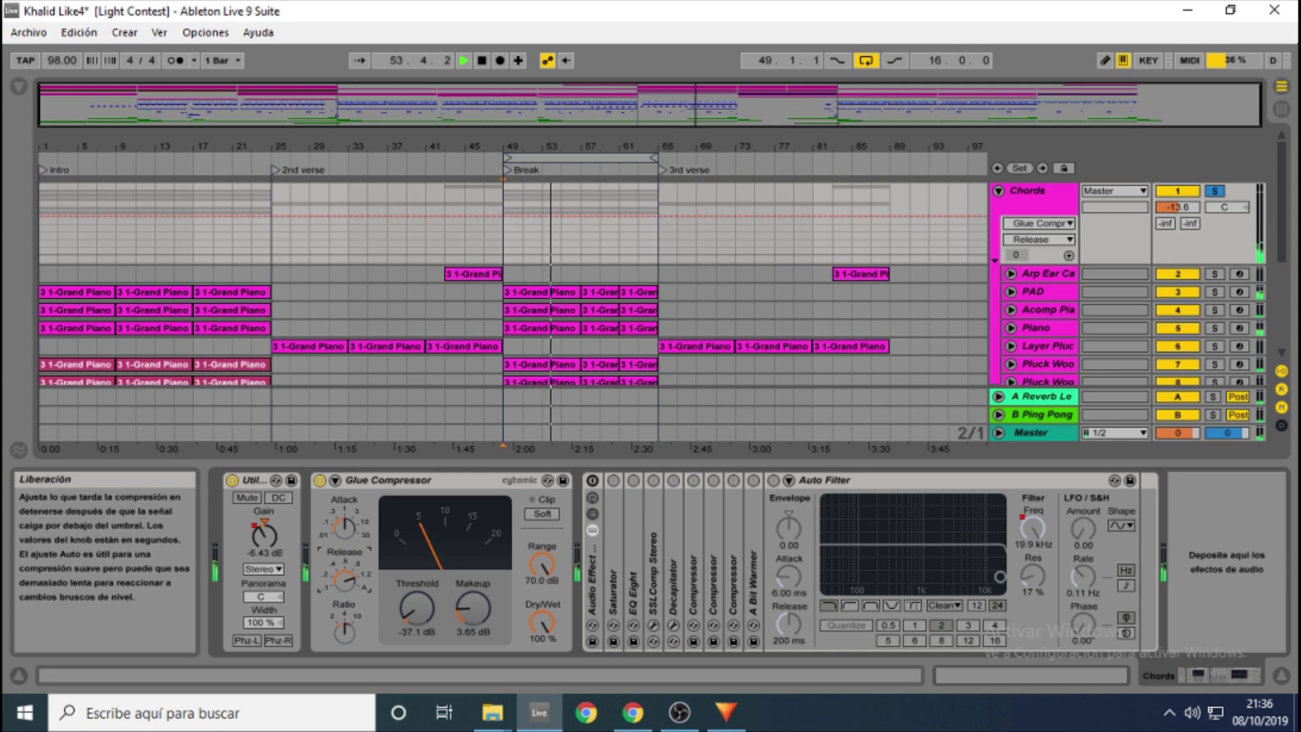
pyautogui.press('space')
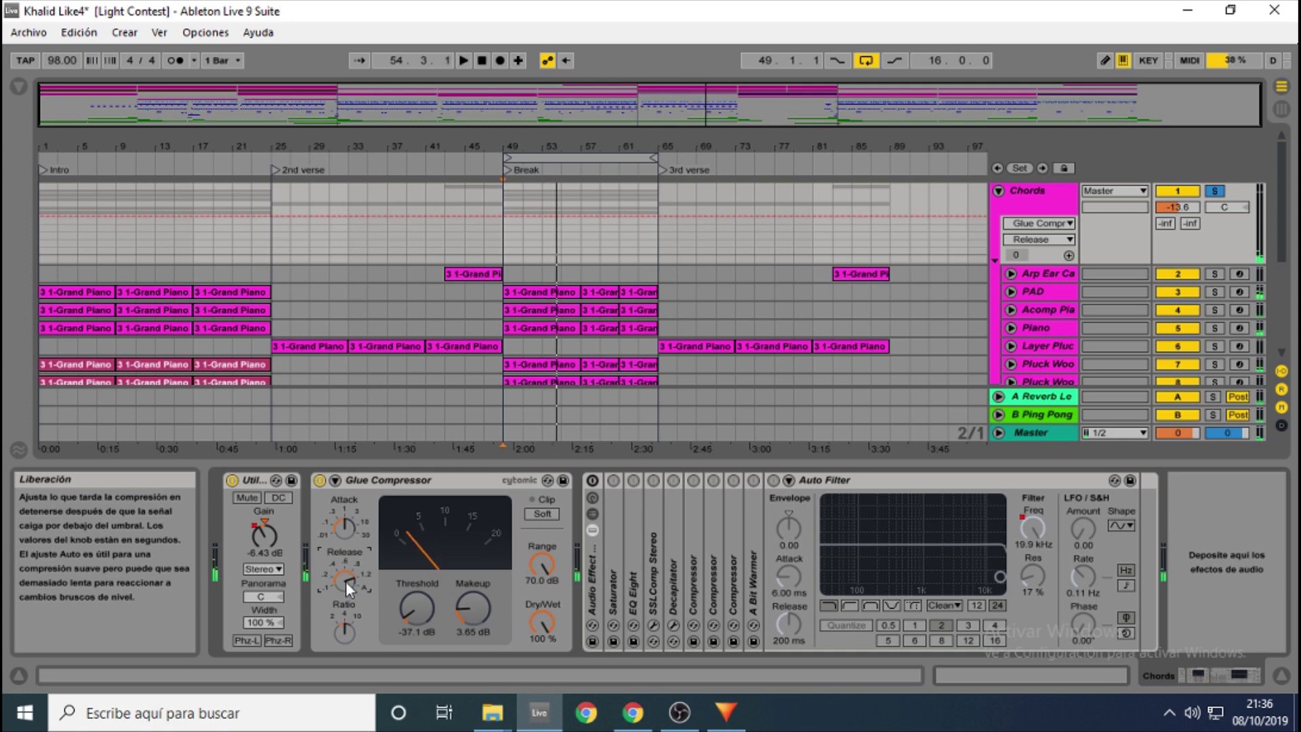
pyautogui.press('space')
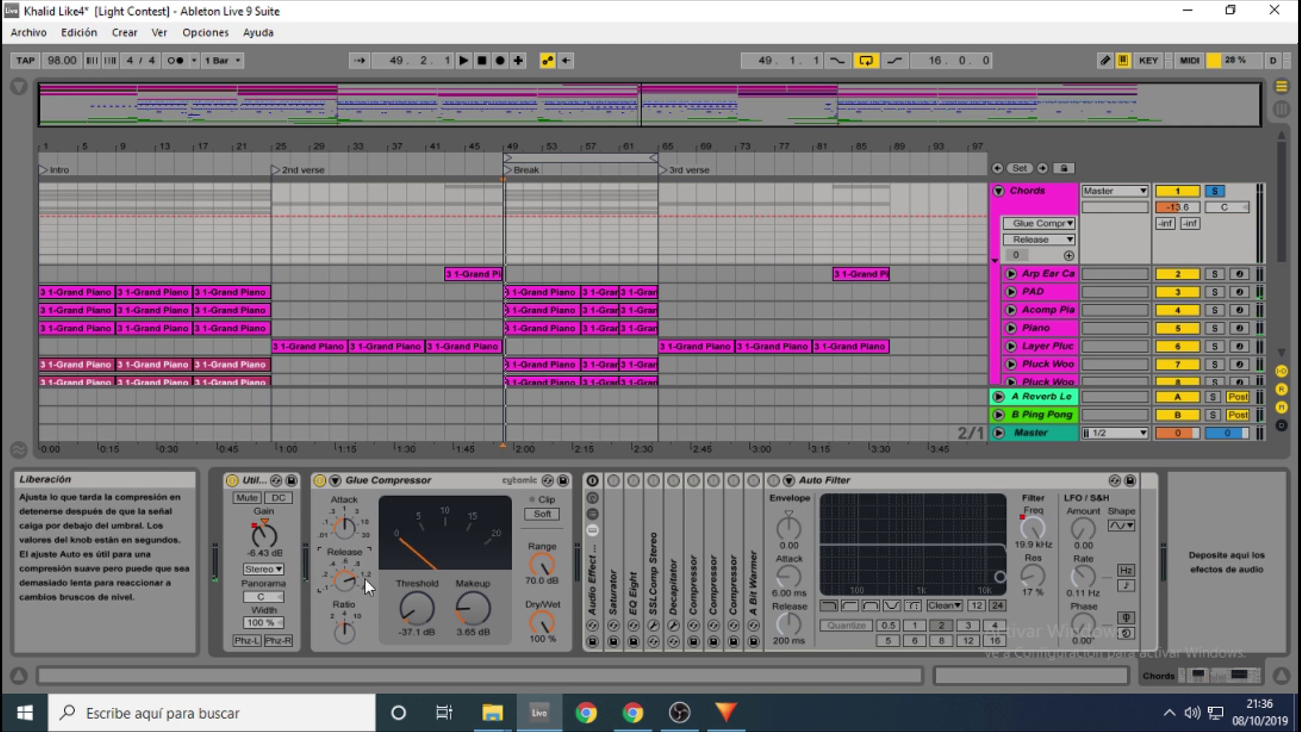
pyautogui.press('space')
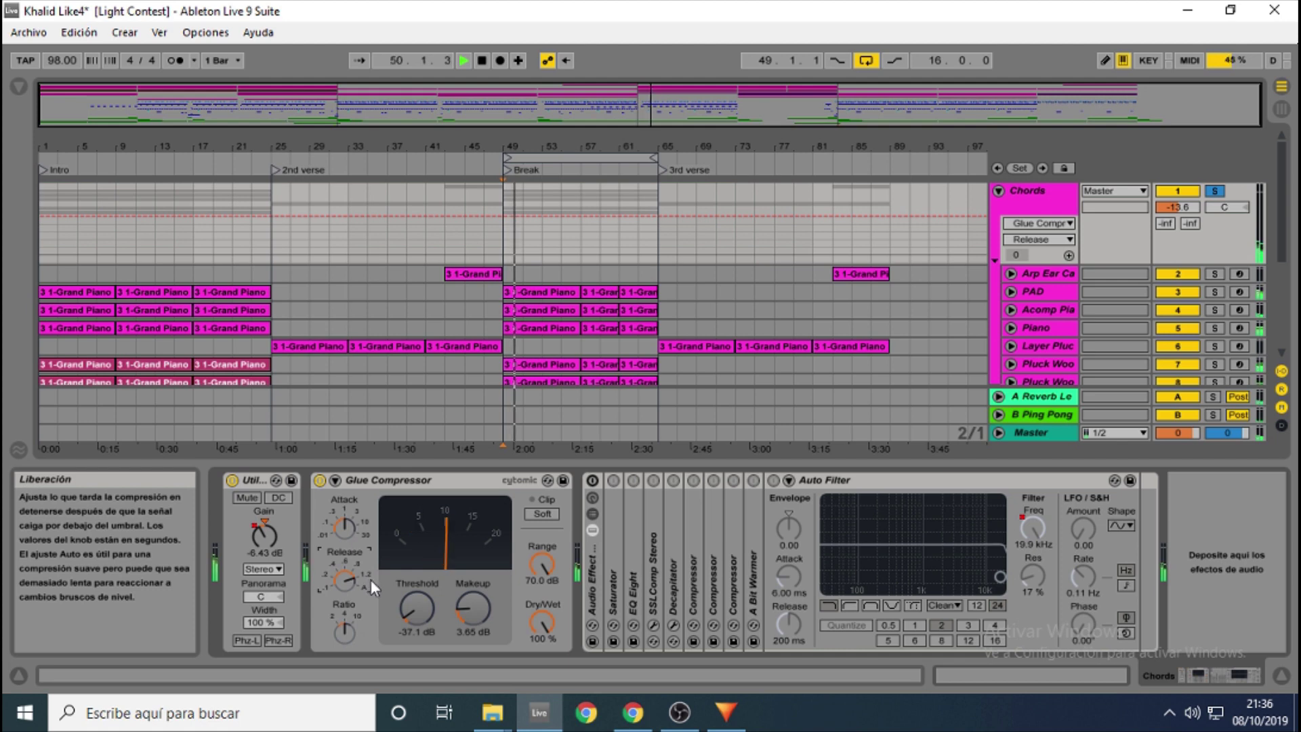
pyautogui.press('space')
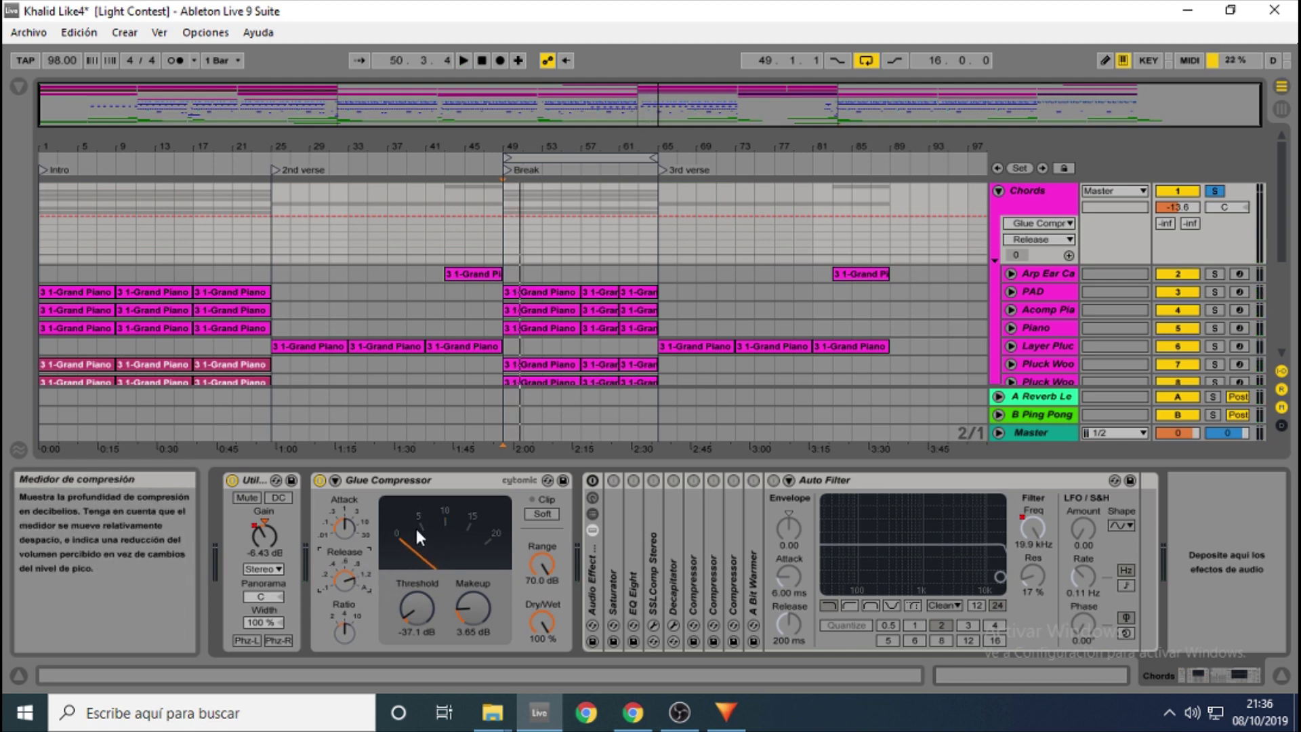
# Step: Set the Glue Compressor's release to its shortest time, .1, and play the Break to hear the change
pyautogui.moveTo(340, 576); pyautogui.dragTo(341, 593)
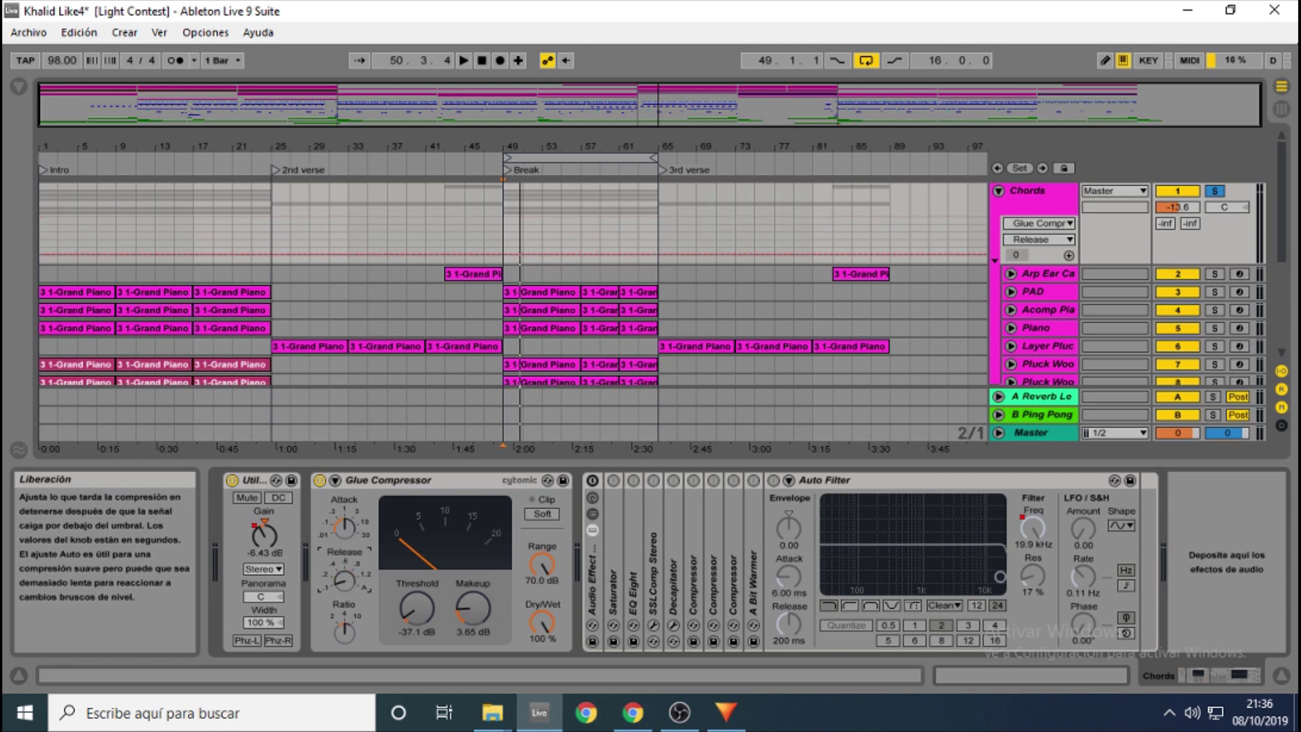
pyautogui.press('space')
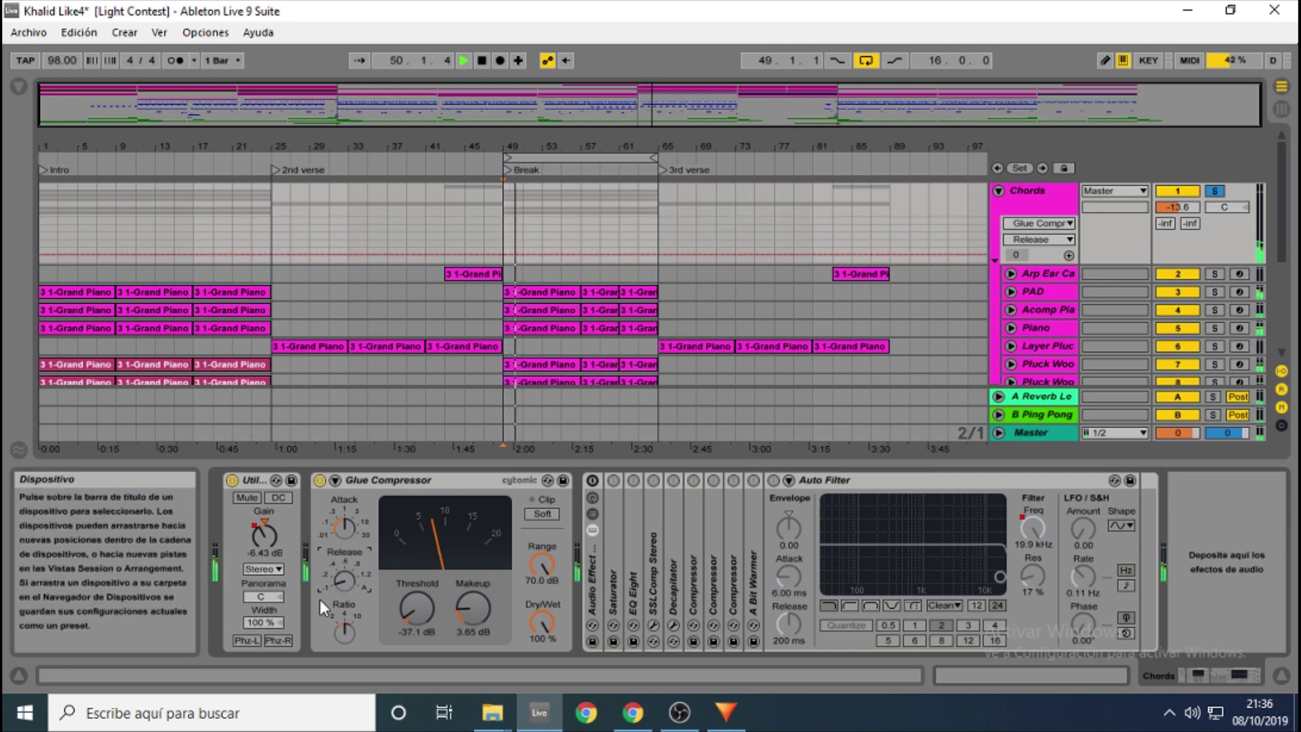
pyautogui.press('space')
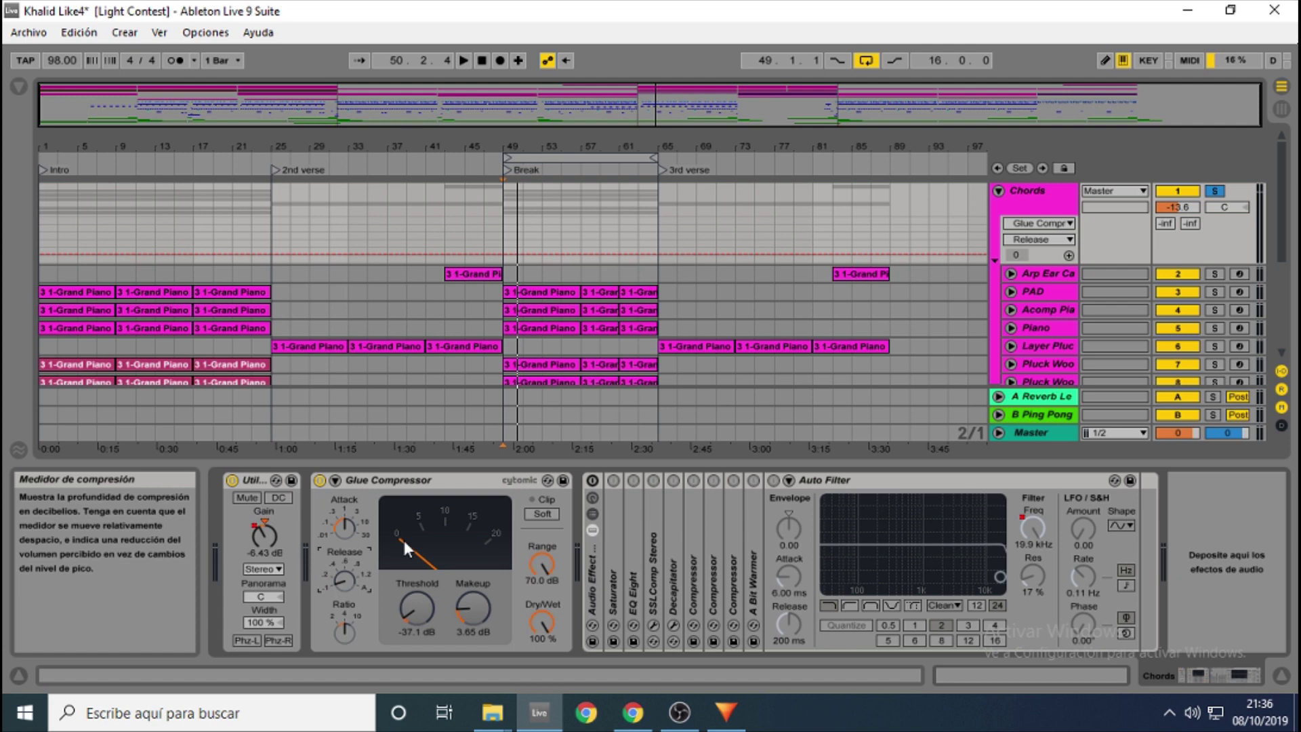
# Step: Try a ratio of 10 on the Glue Compressor, return it to 4 and play the Break section
pyautogui.click(347, 636)
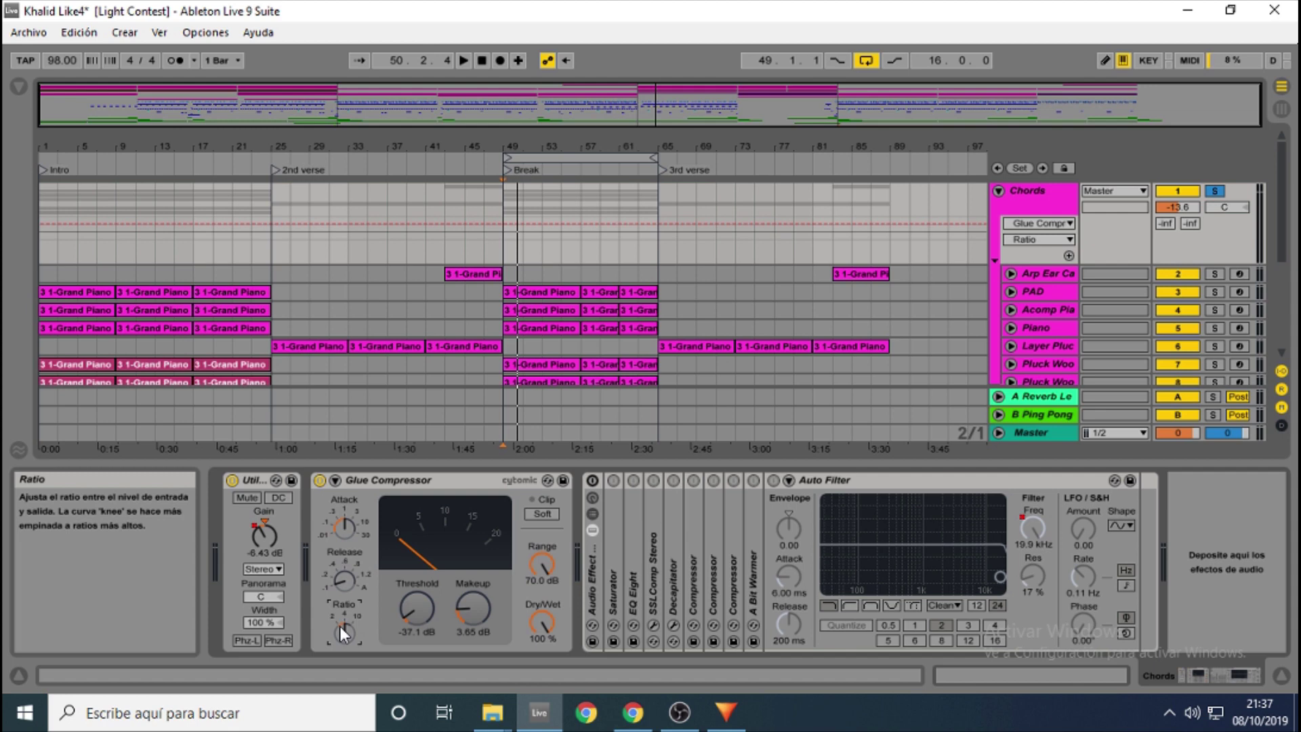
pyautogui.click(418, 608)
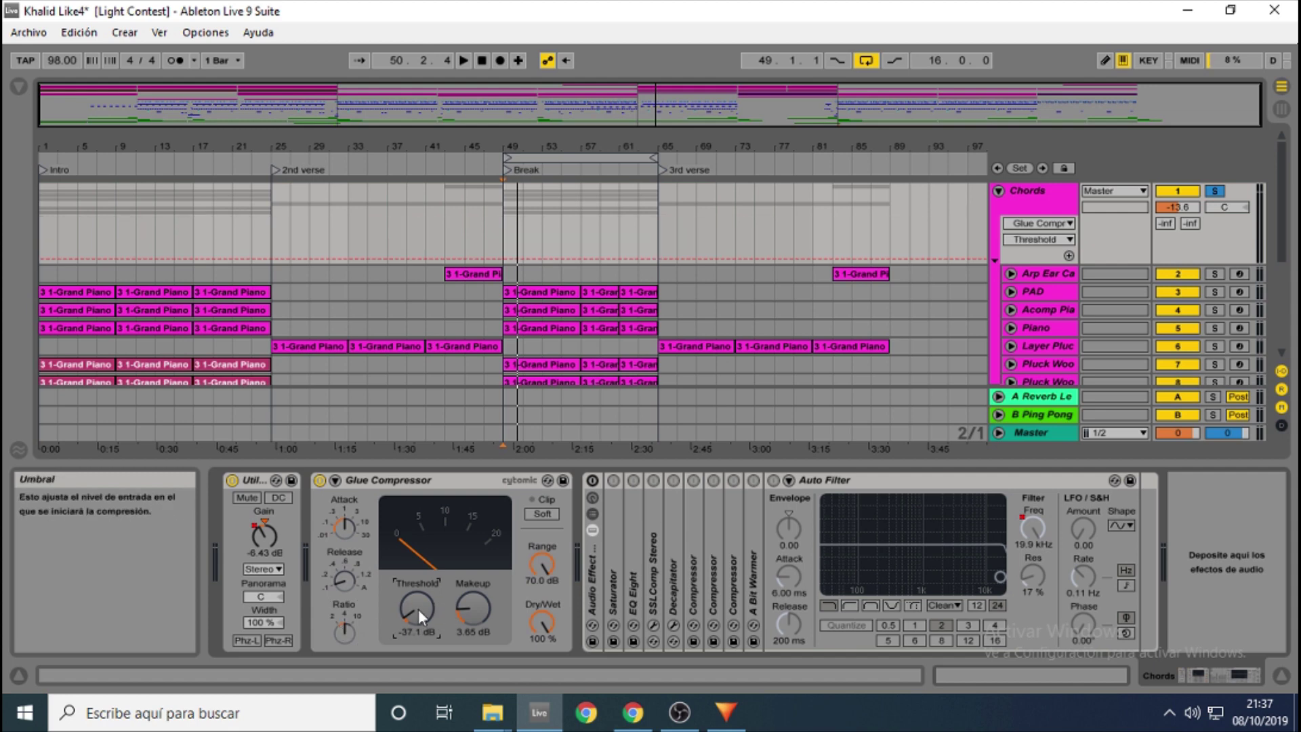
pyautogui.click(342, 640)
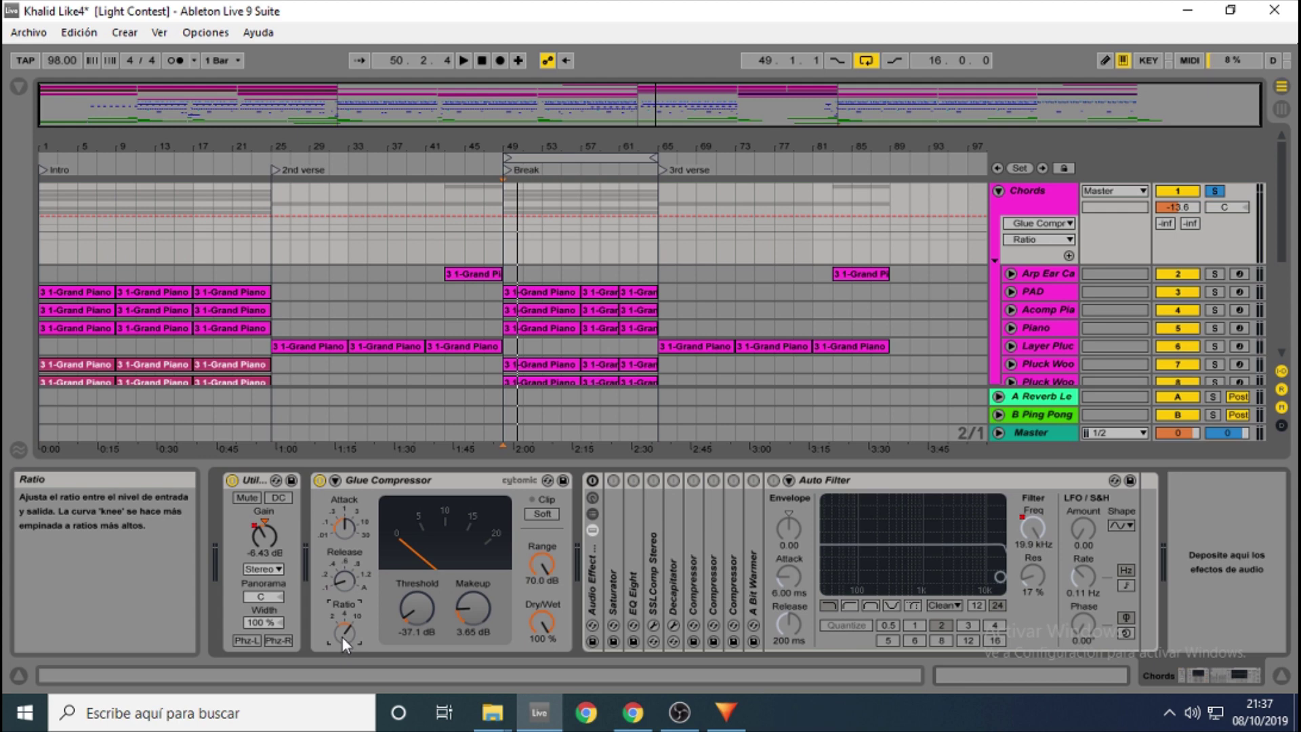
pyautogui.press('space')
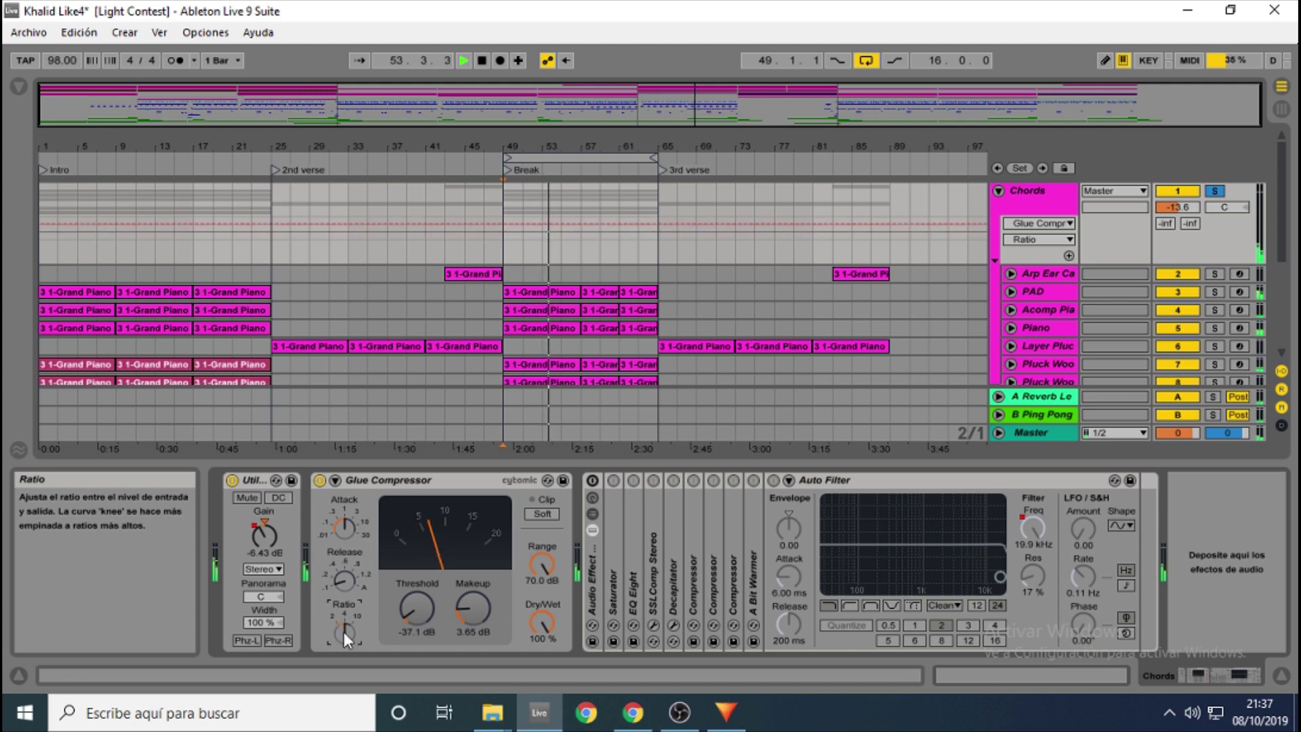
pyautogui.press('space')
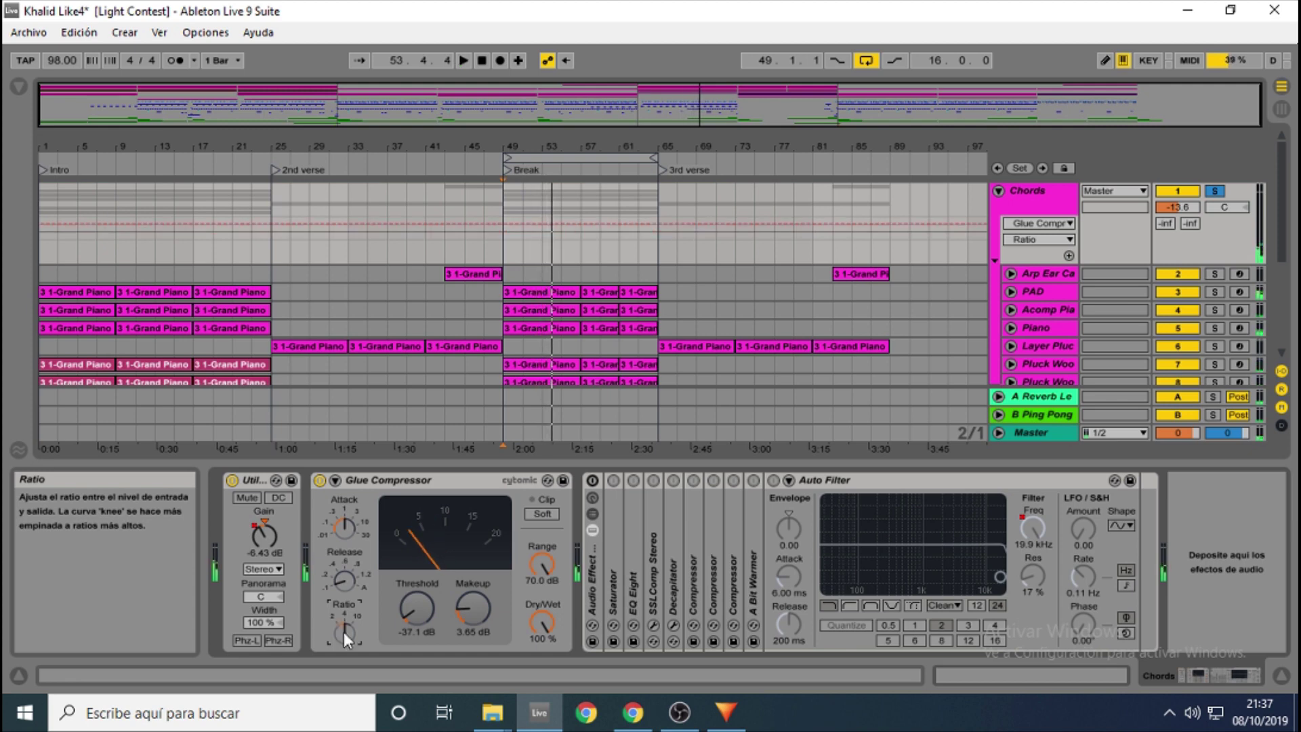
# Step: Play the start of the Break and examine the Glue Compressor's threshold and makeup gain
pyautogui.click(425, 608)
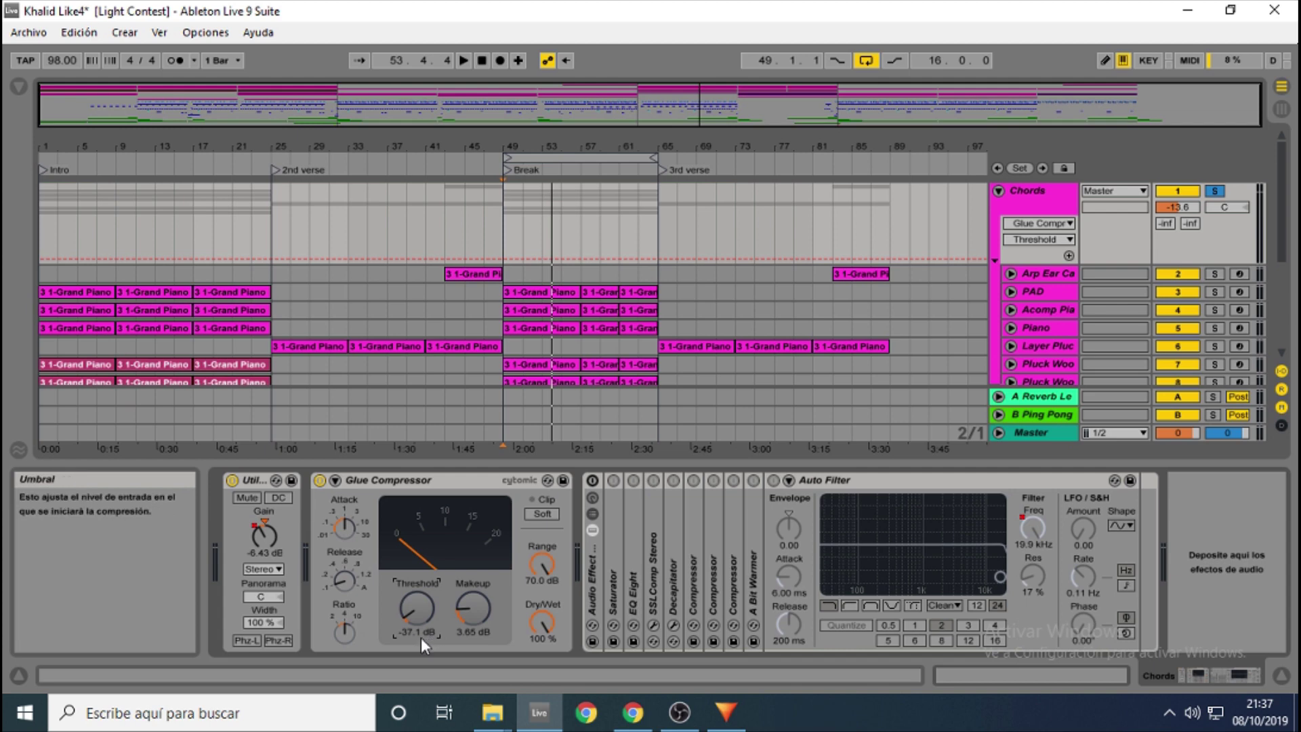
pyautogui.press('space')
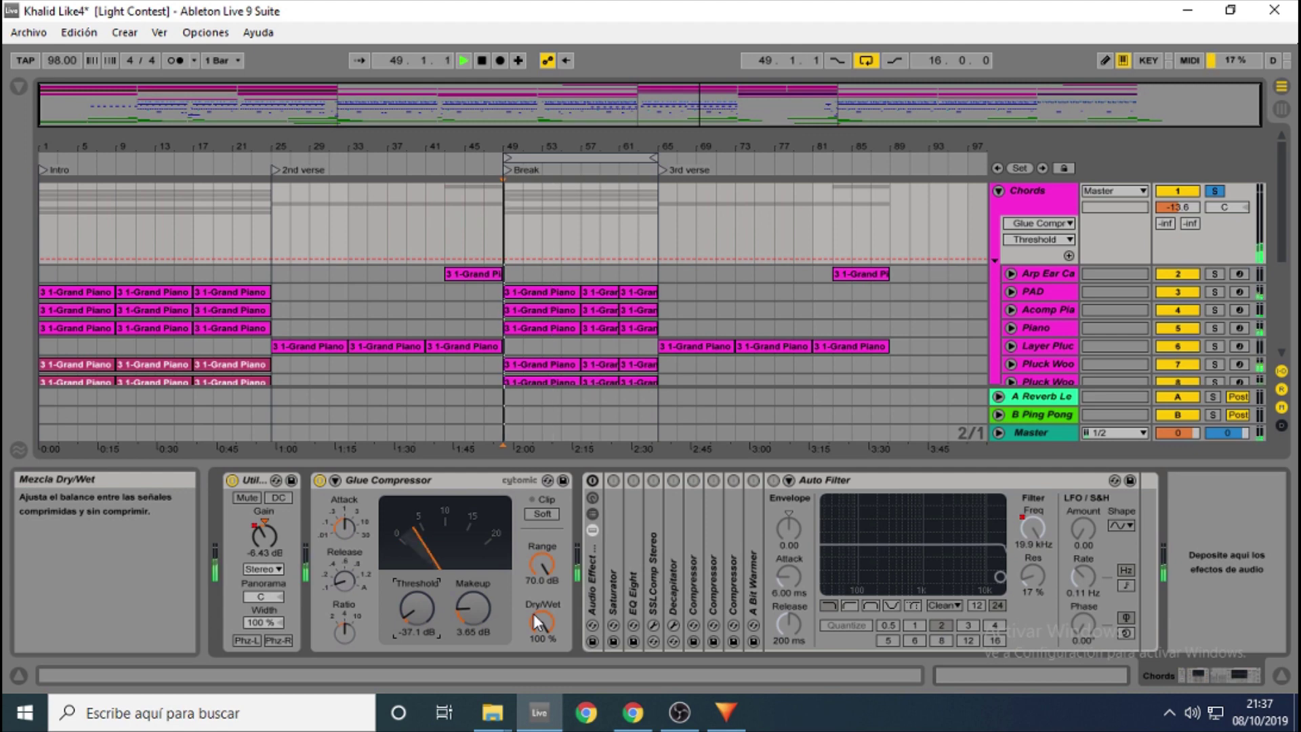
pyautogui.click(478, 614)
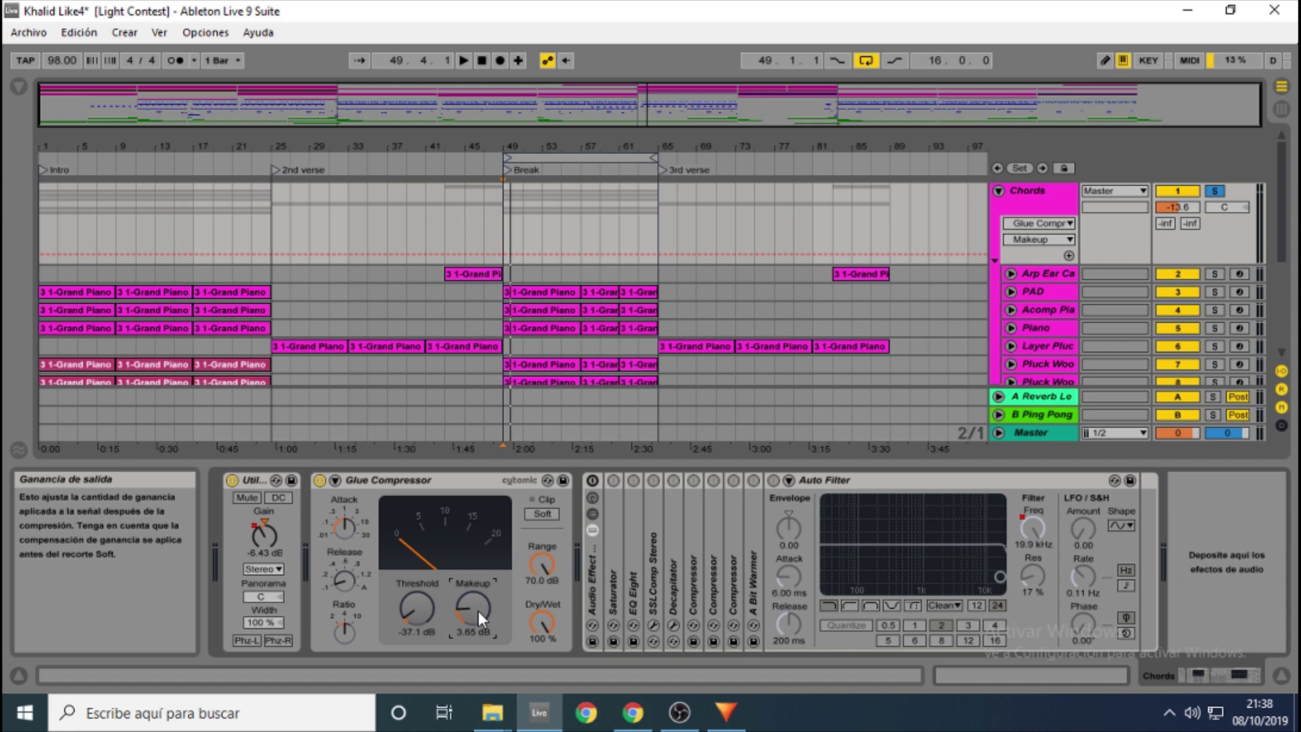
pyautogui.click(417, 608)
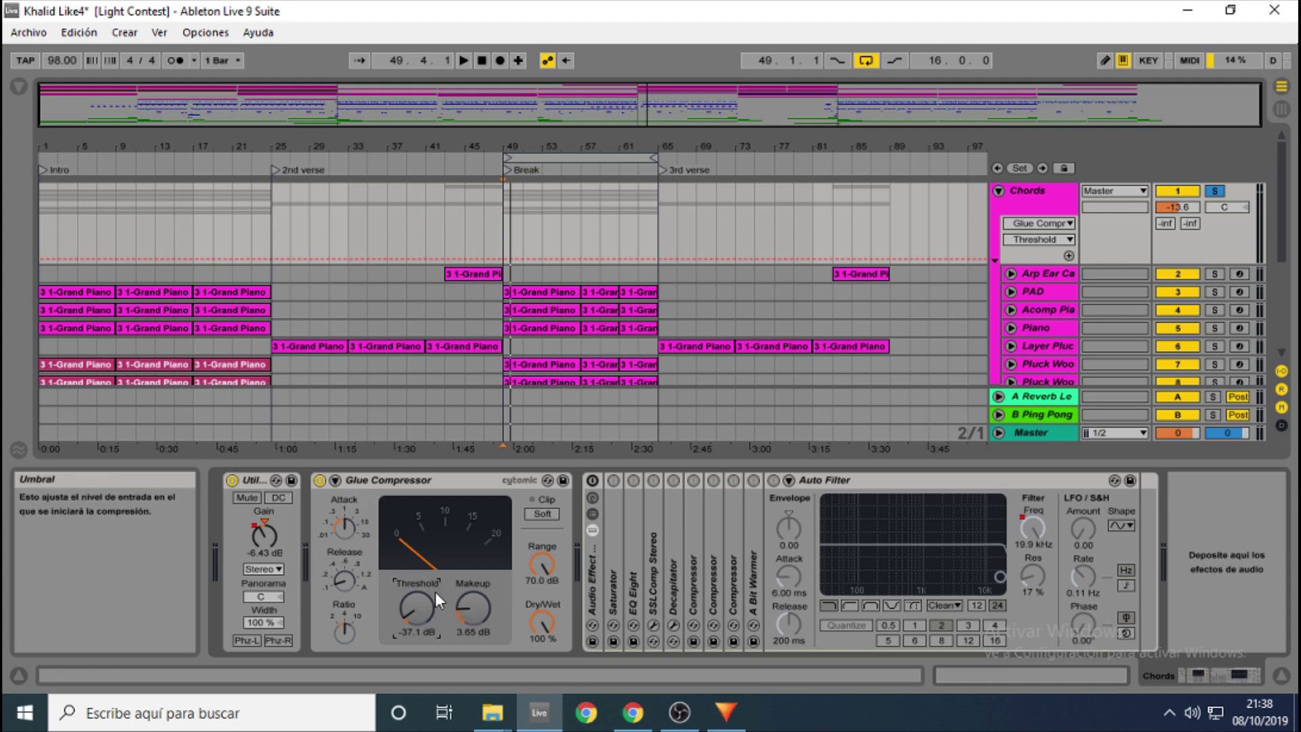
pyautogui.click(472, 608)
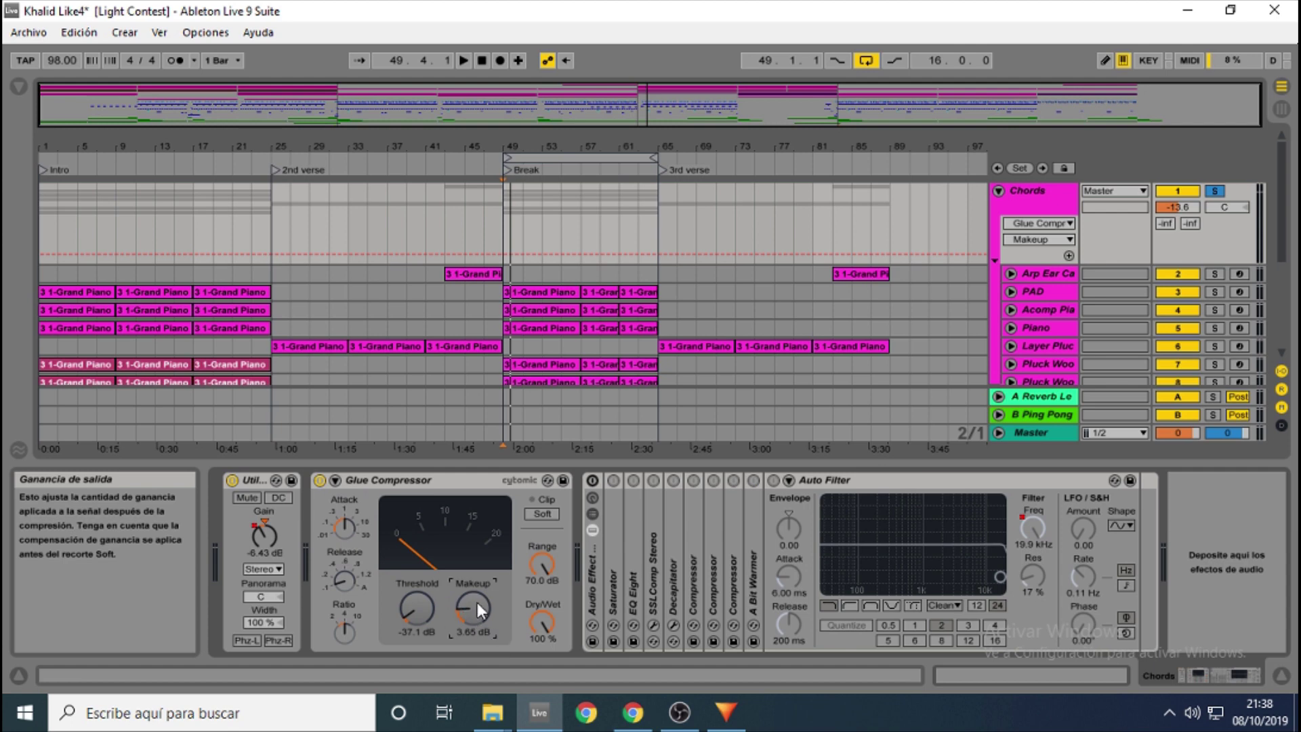
# Step: Search the browser for "span", load SPAN on the Chords group and place its window clear of the Glue Compressor's bypass switch
pyautogui.hotkey('ctrl', 'f')
pyautogui.write('span')
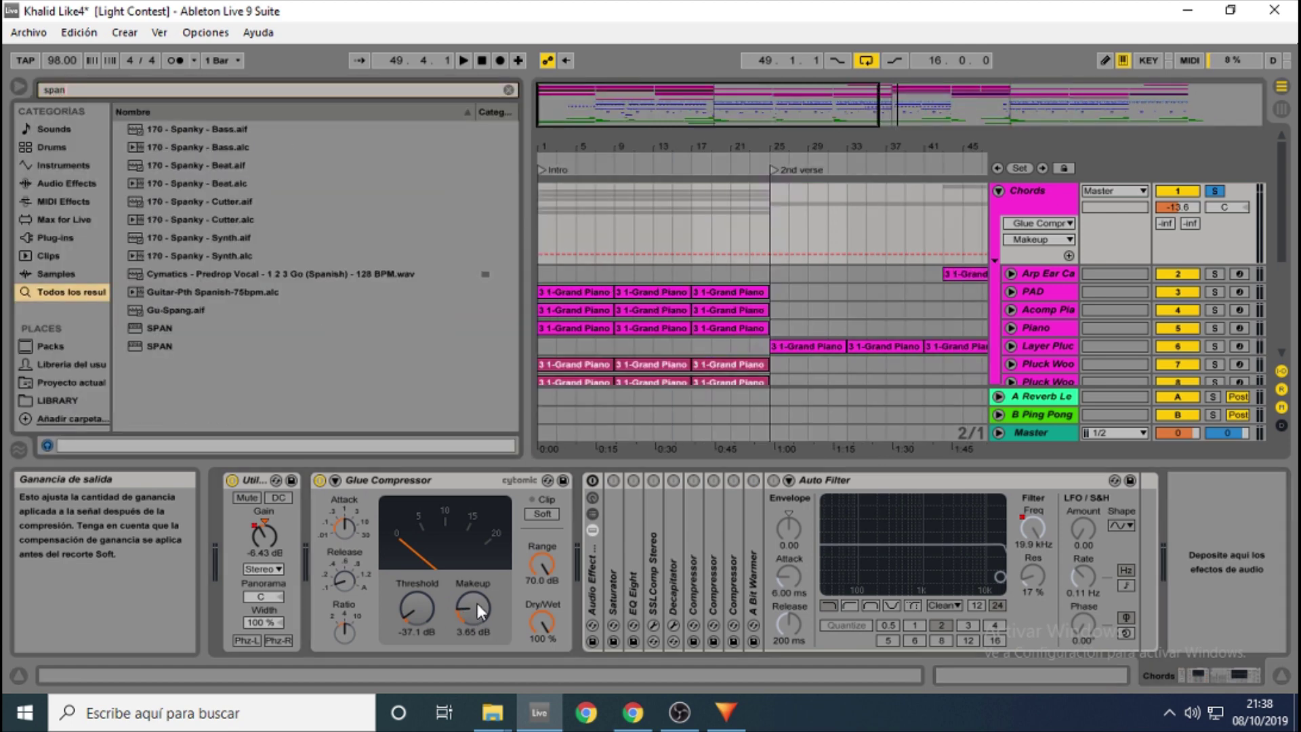
pyautogui.doubleClick(179, 327)
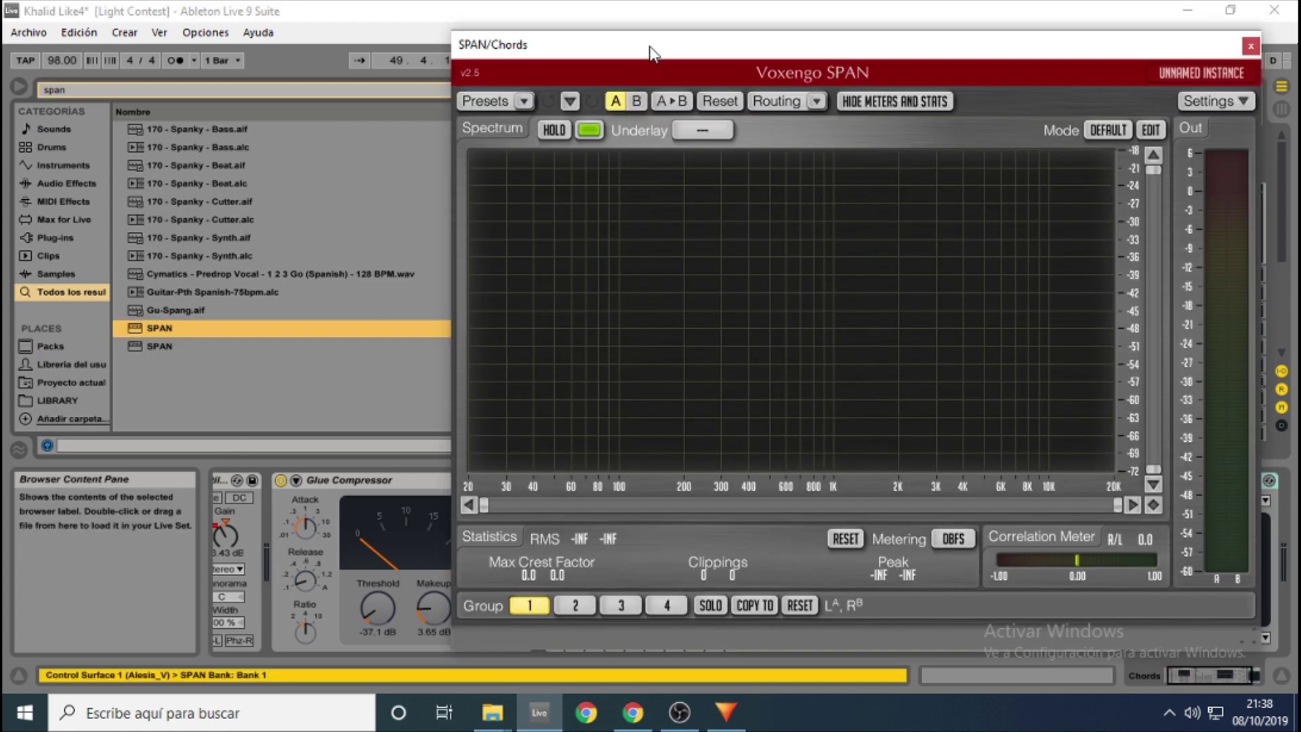
pyautogui.moveTo(650, 46); pyautogui.dragTo(759, 91)
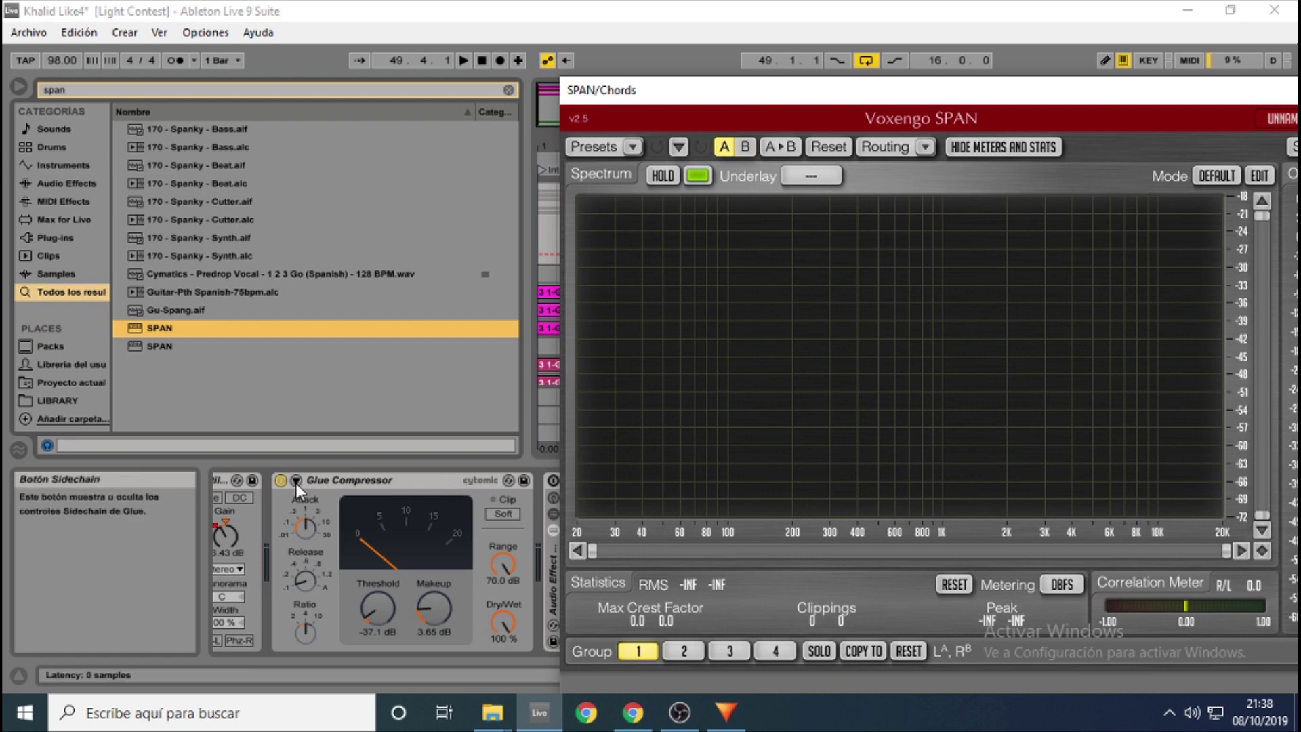
pyautogui.moveTo(923, 87); pyautogui.dragTo(778, 89)
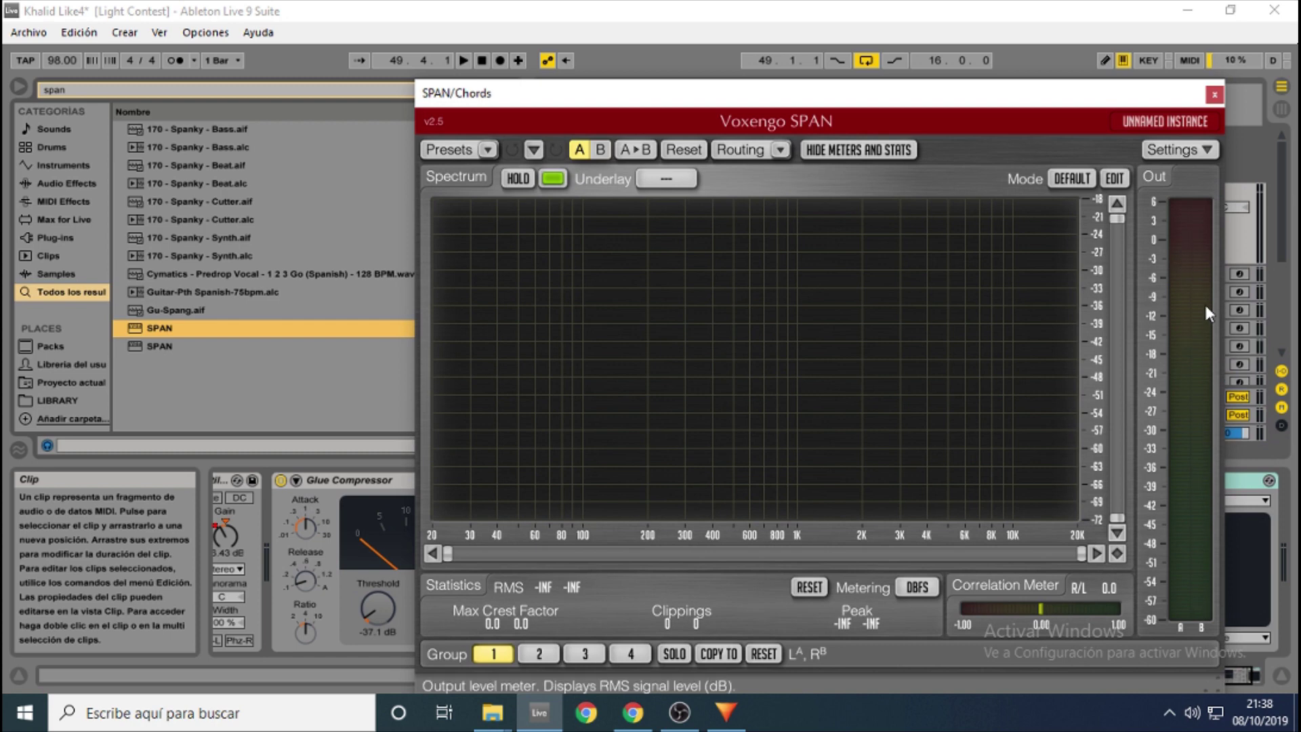
# Step: Play the Break and compare SPAN's output level with the Glue Compressor bypassed and active
pyautogui.press('space')
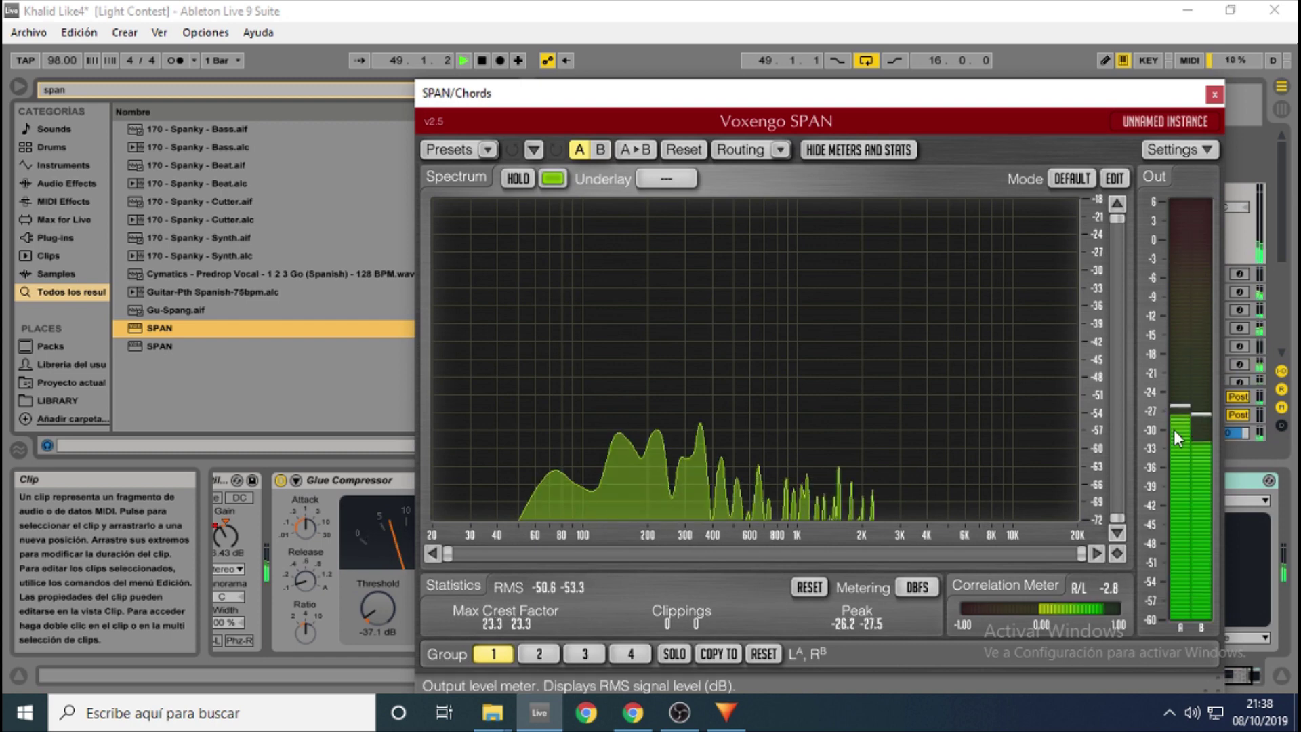
pyautogui.click(280, 480)
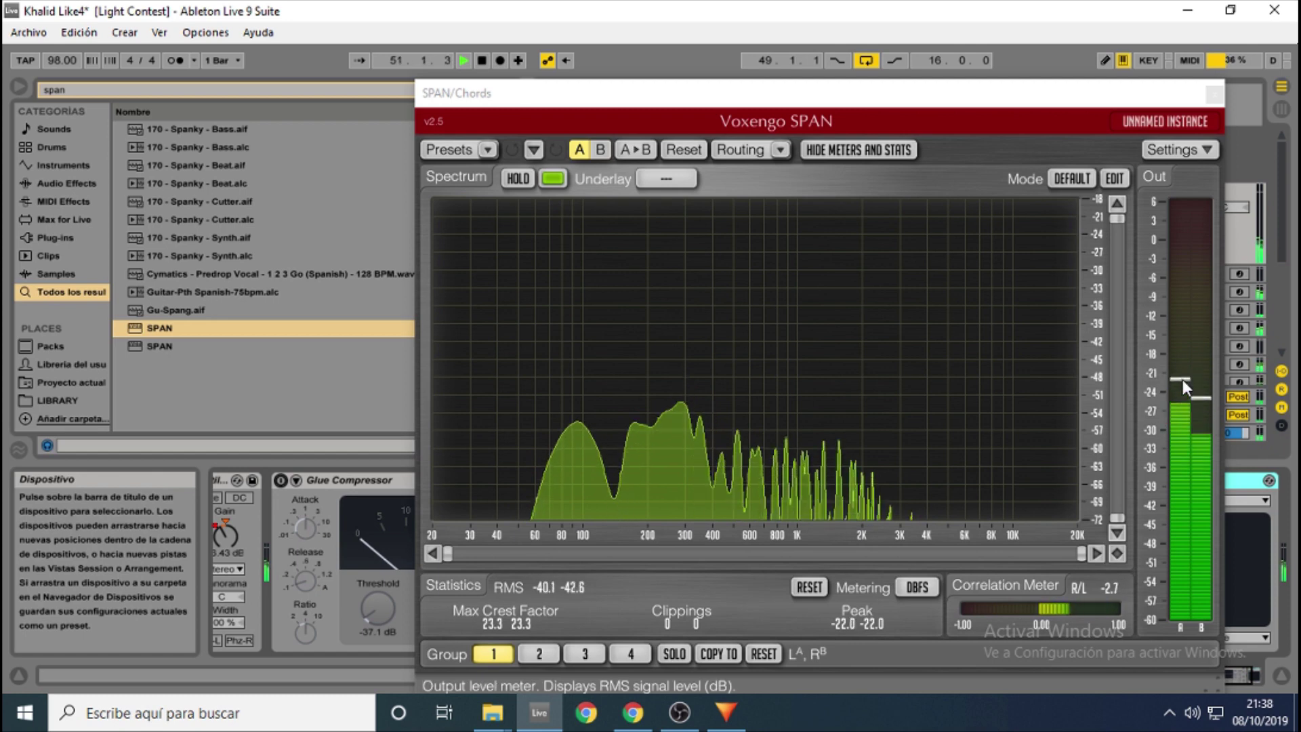
pyautogui.click(282, 479)
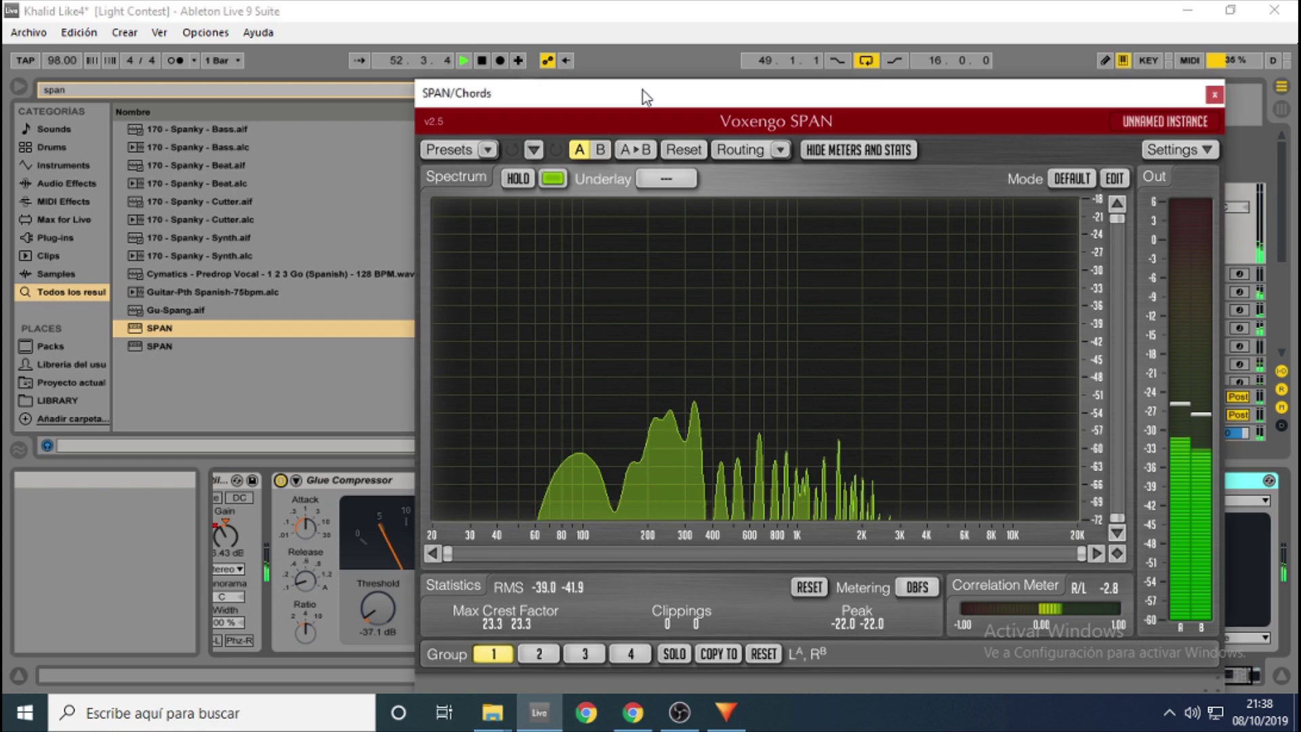
# Step: Uncover the makeup control and raise the Glue Compressor's makeup gain to 8.57 dB while the Break plays
pyautogui.moveTo(644, 92); pyautogui.dragTo(709, 89)
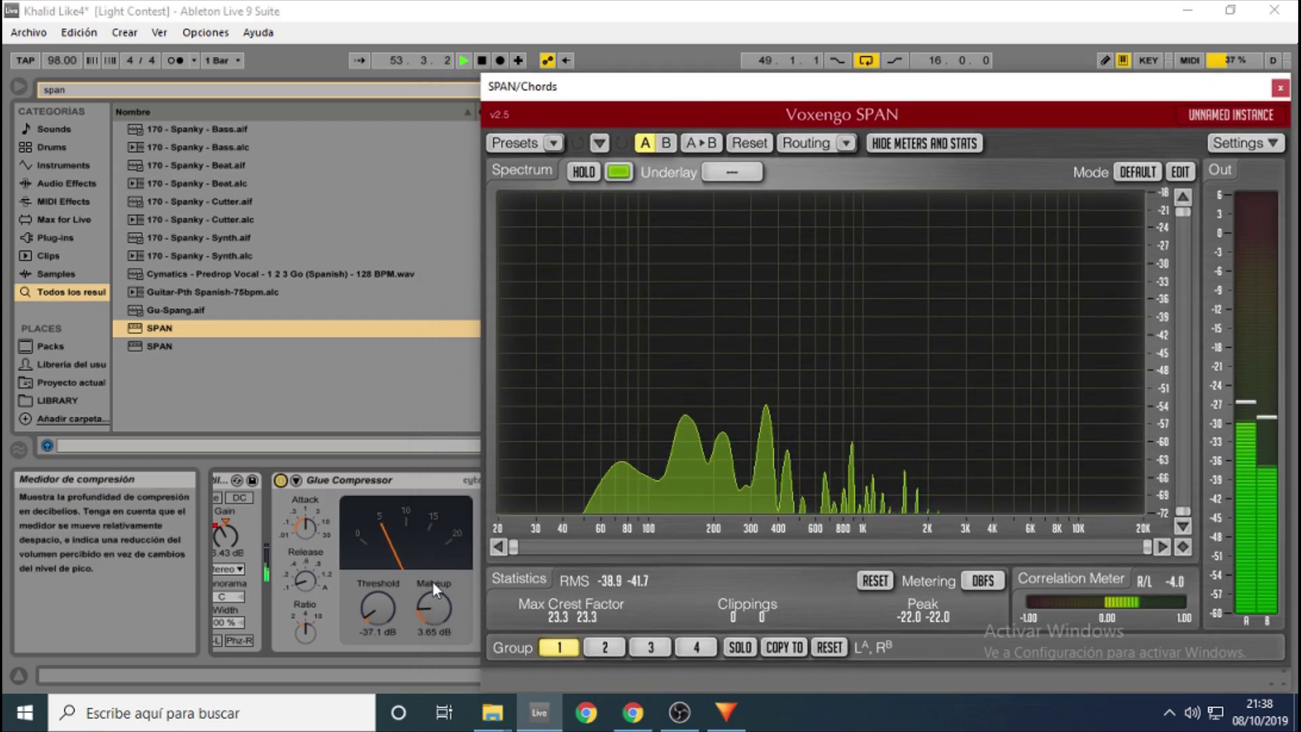
pyautogui.moveTo(438, 612); pyautogui.dragTo(437, 581)
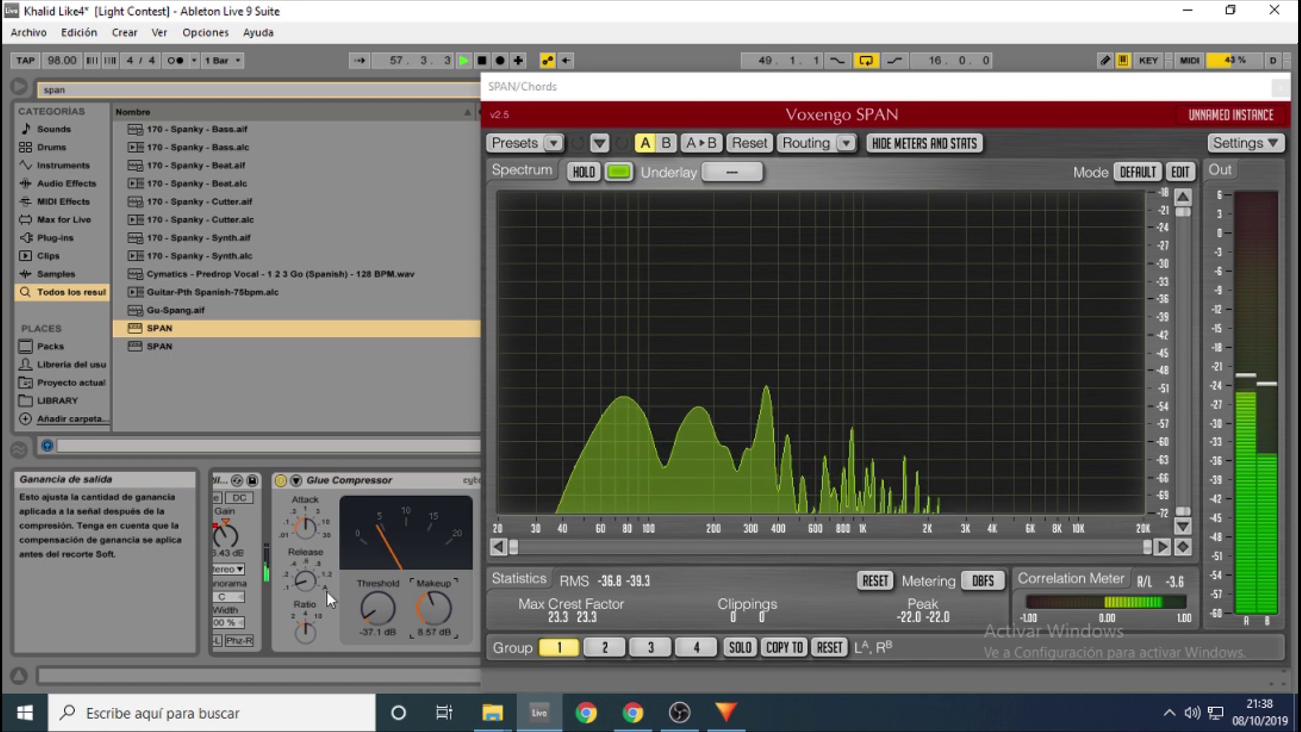
pyautogui.press('space')
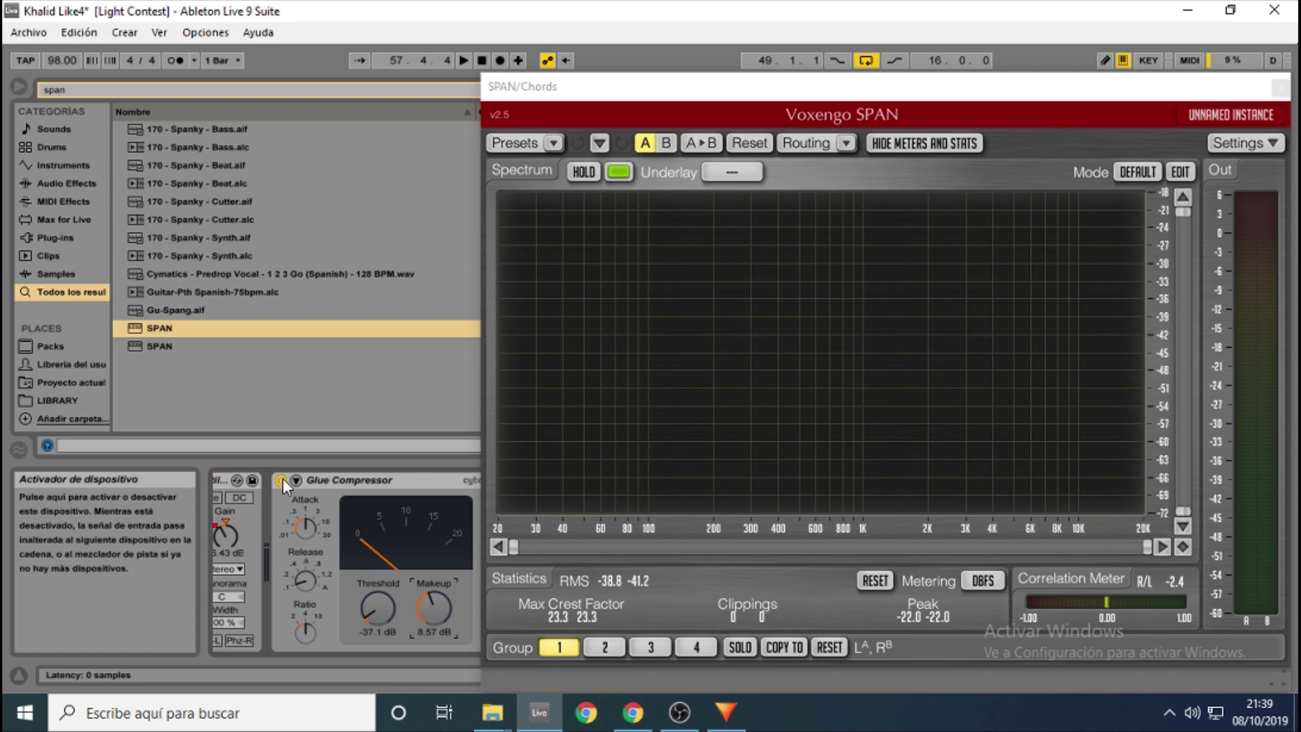
# Step: Toggle the Glue Compressor off and on while playing the Break to compare bypassed and compressed levels in SPAN
pyautogui.click(281, 479)
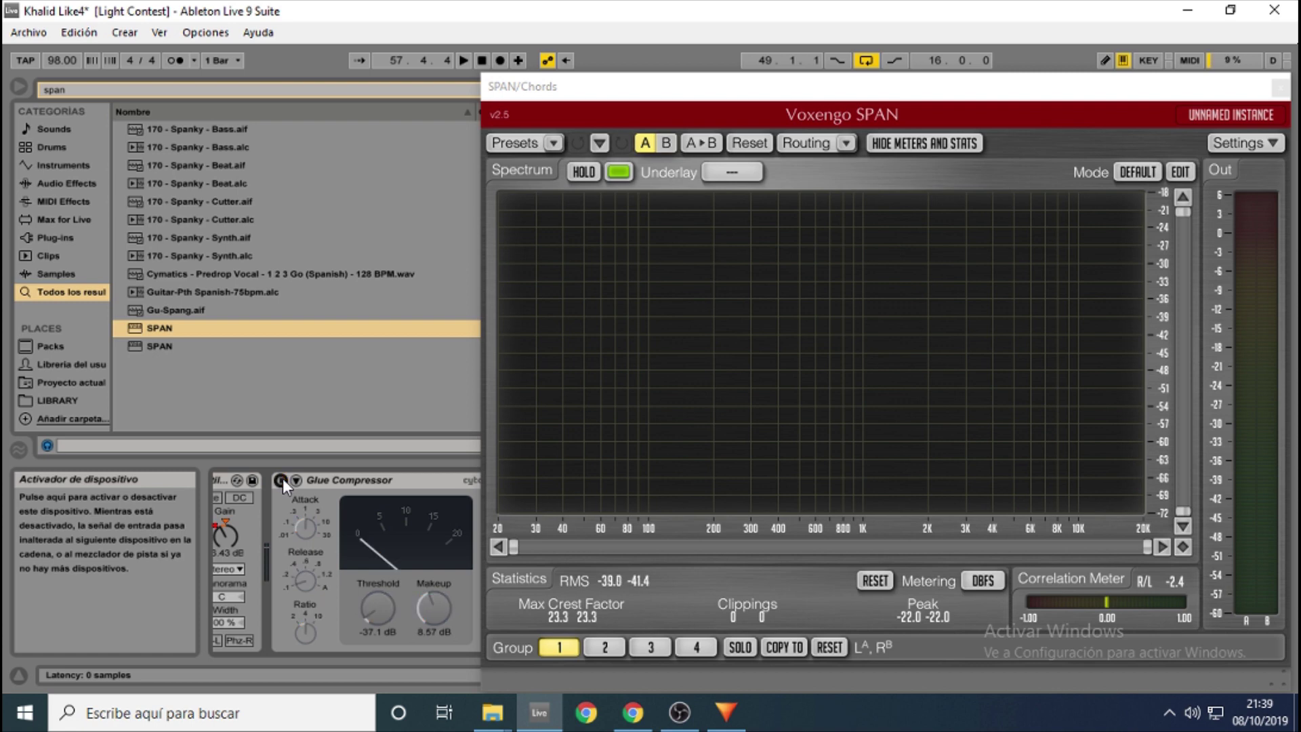
pyautogui.click(282, 480)
pyautogui.click(282, 479)
pyautogui.click(282, 479)
pyautogui.click(281, 479)
pyautogui.press('space')
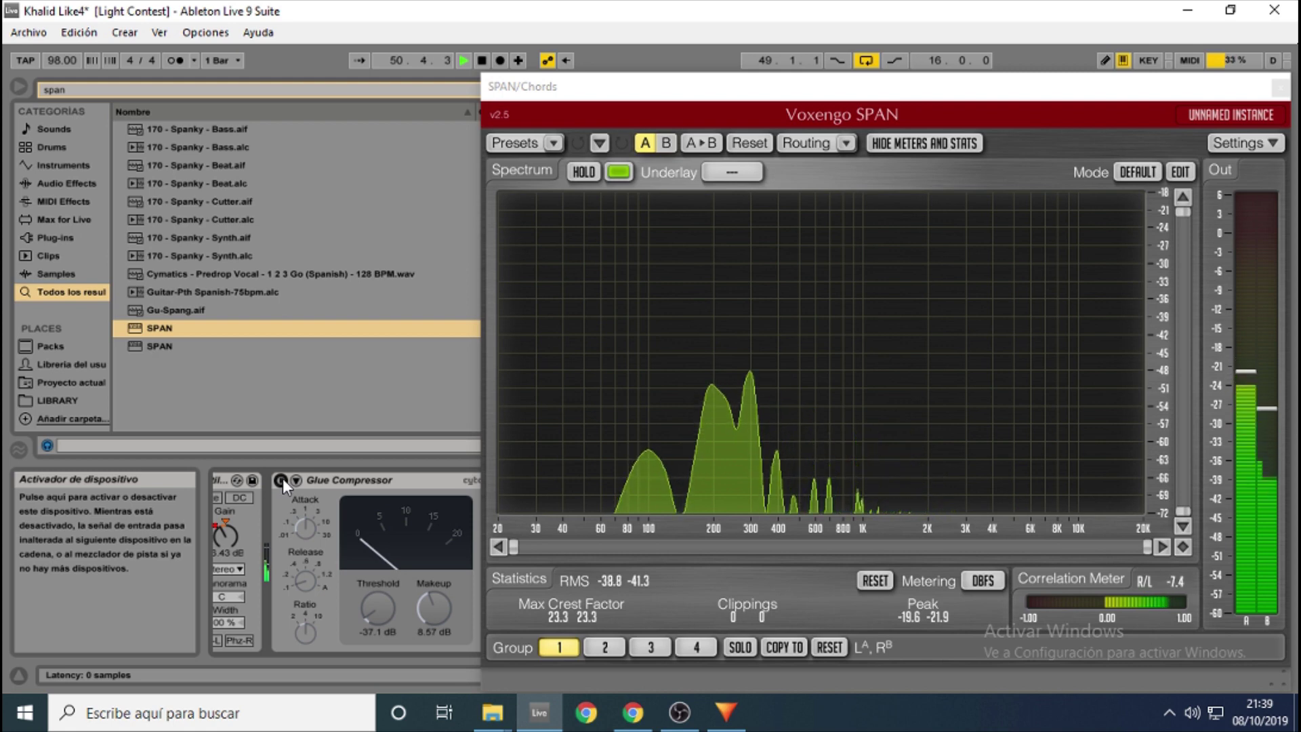
pyautogui.click(282, 479)
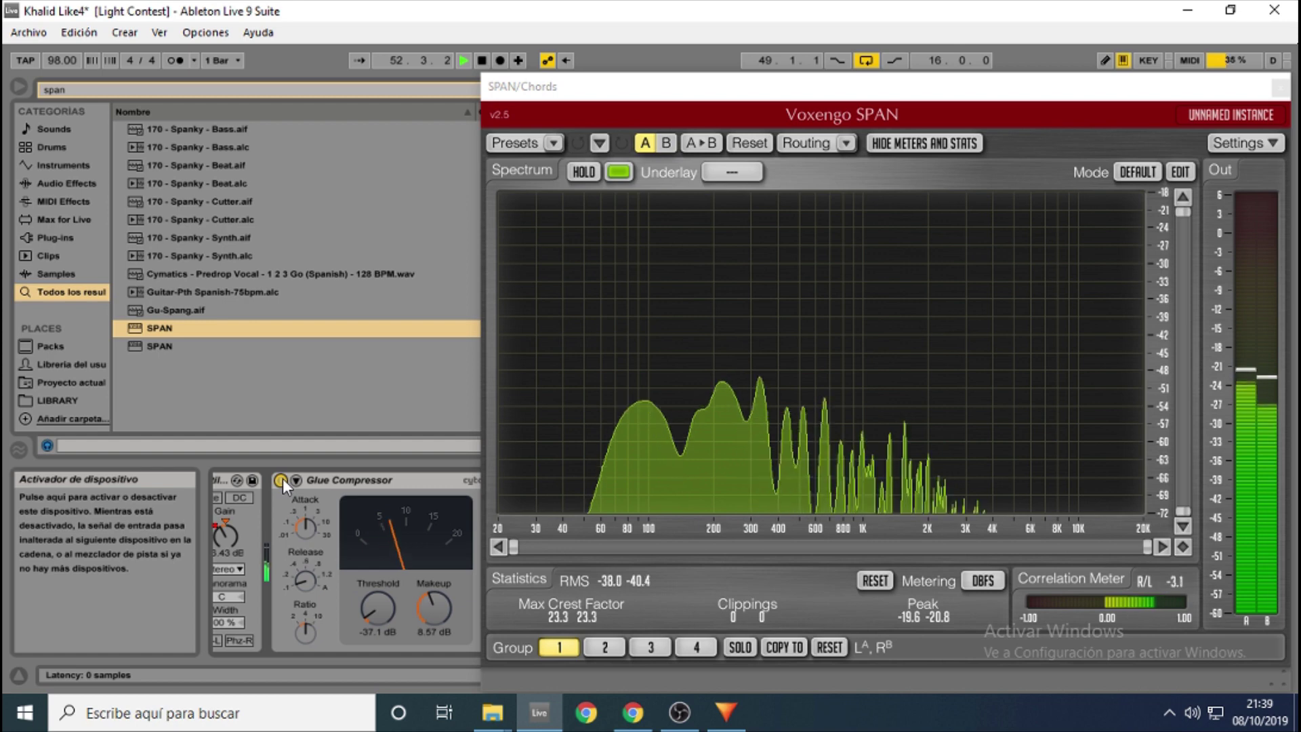
pyautogui.click(282, 480)
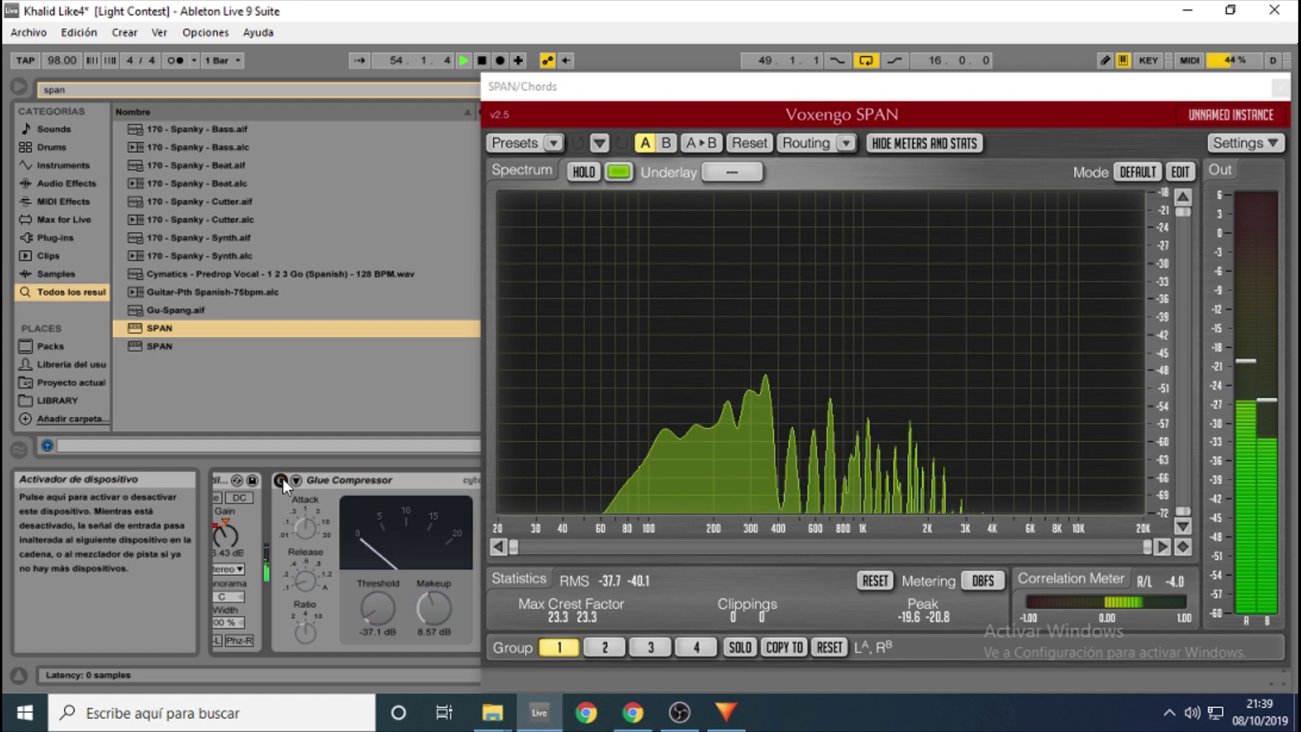
pyautogui.click(282, 479)
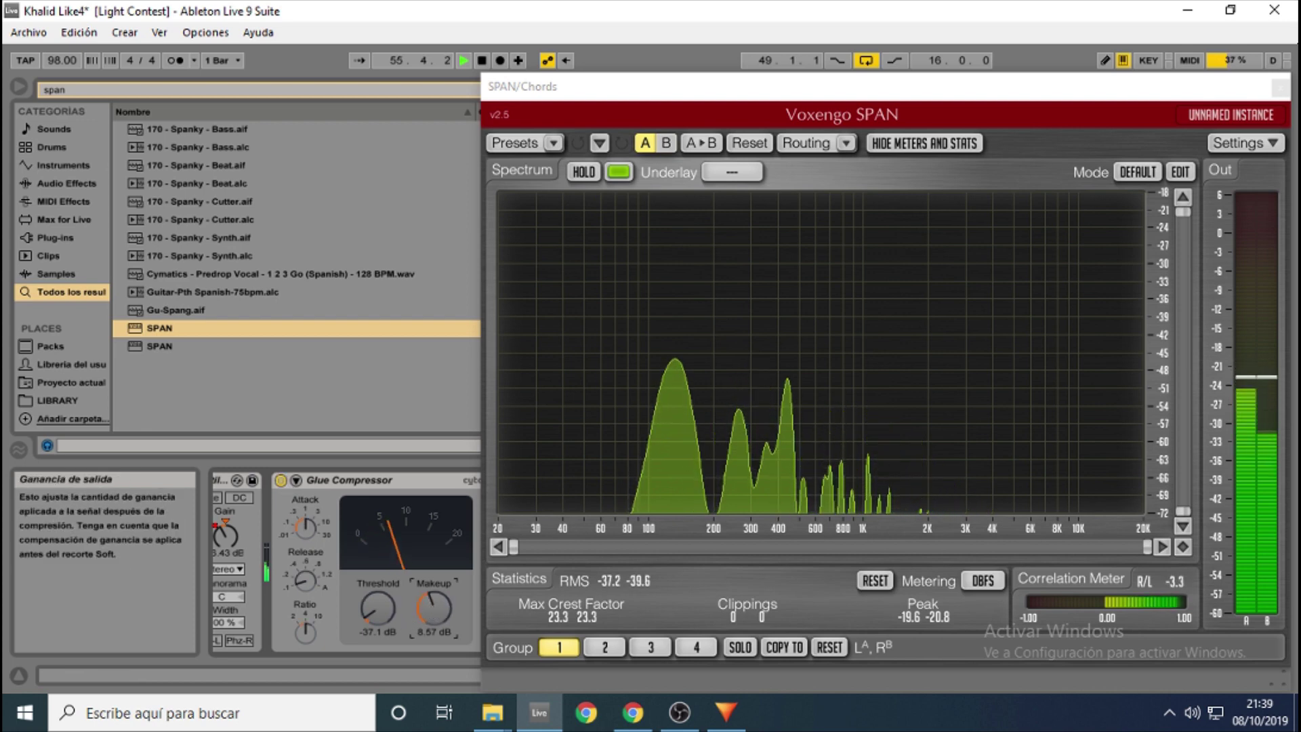
# Step: Lower the makeup gain to 8.25 dB, recheck the level against bypass, and close the SPAN window
pyautogui.moveTo(434, 608); pyautogui.dragTo(434, 617)
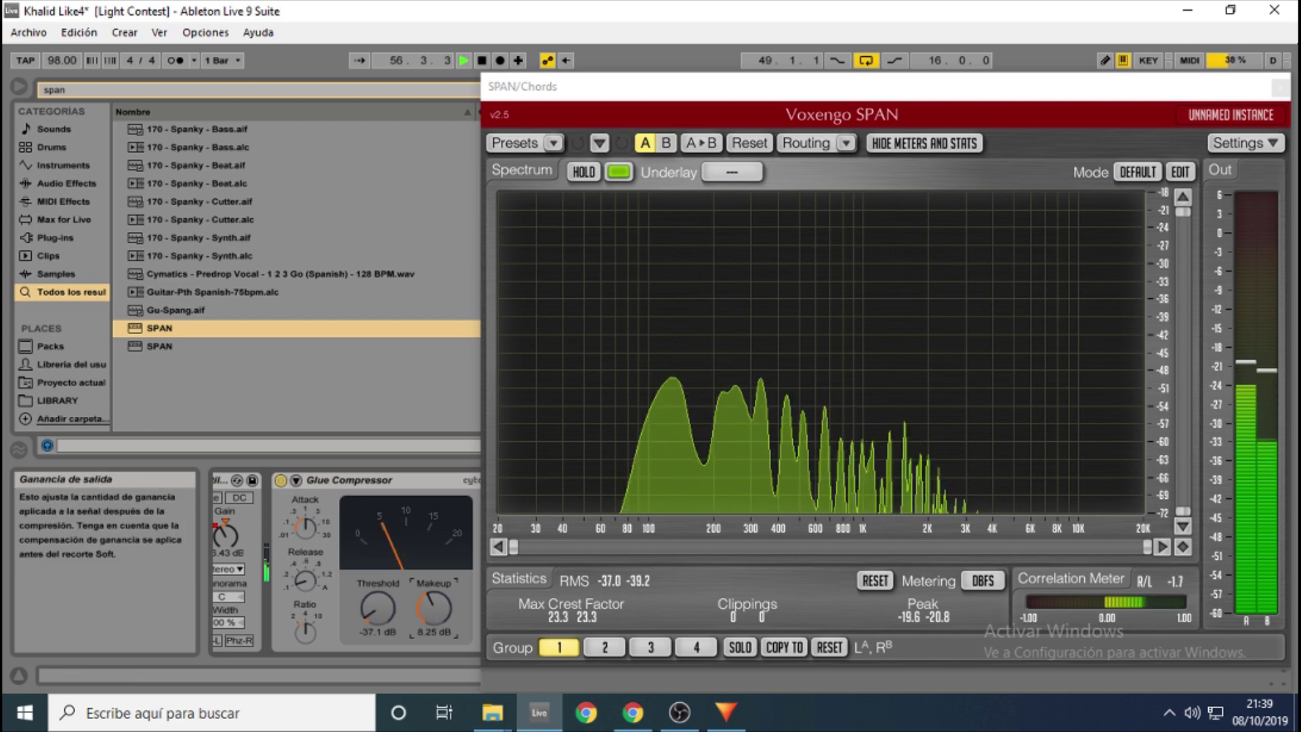
pyautogui.click(281, 480)
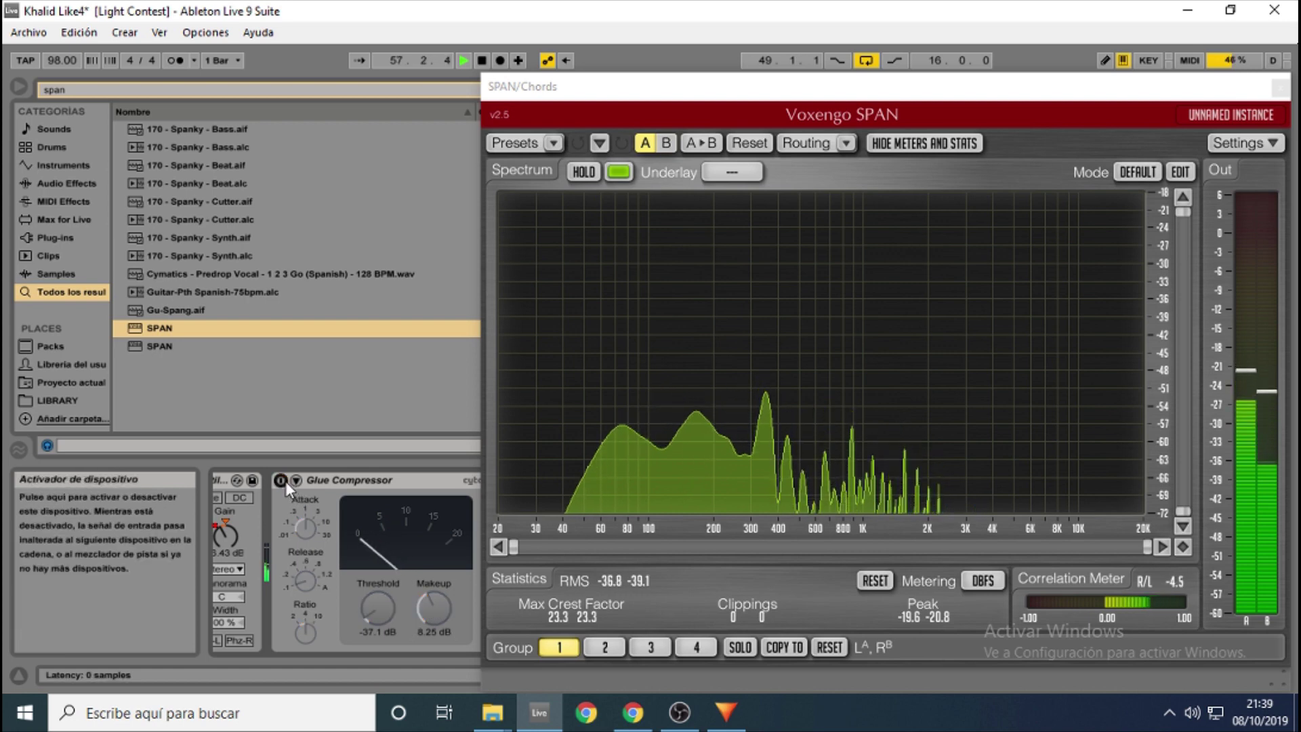
pyautogui.click(286, 481)
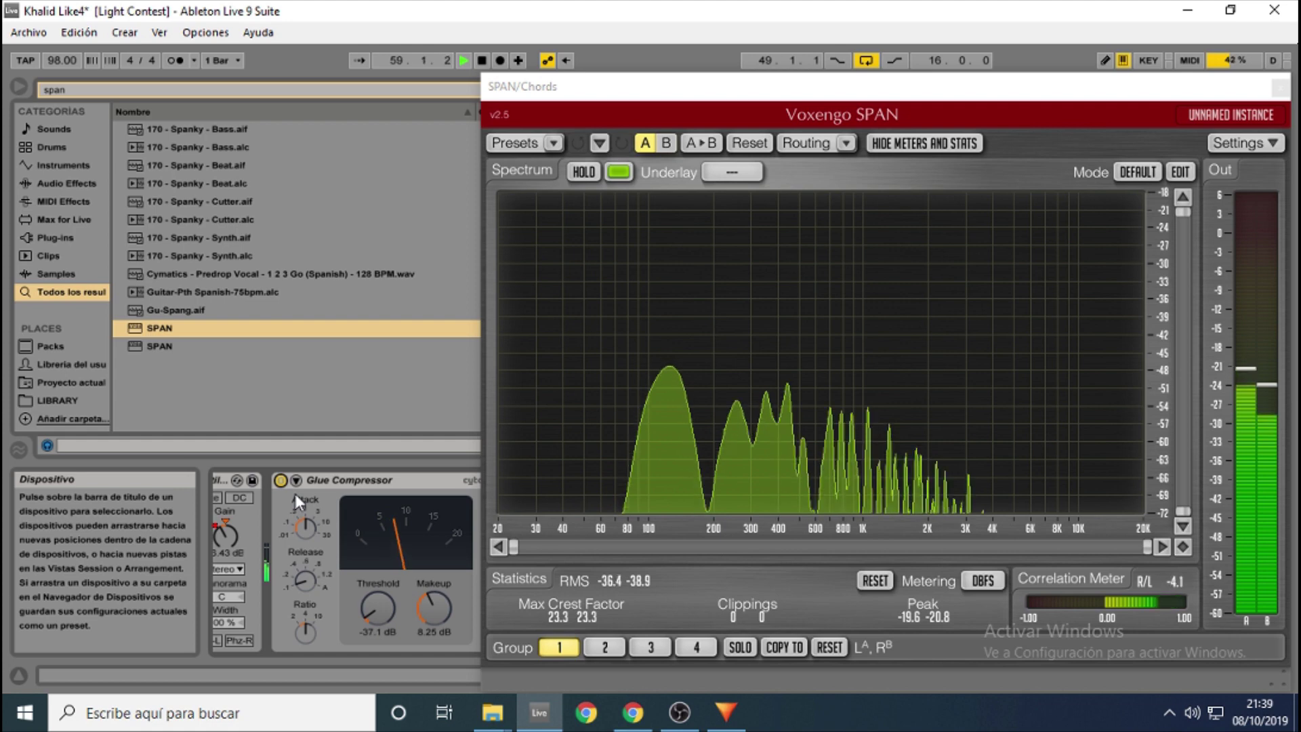
pyautogui.press('space')
pyautogui.click(1279, 88)
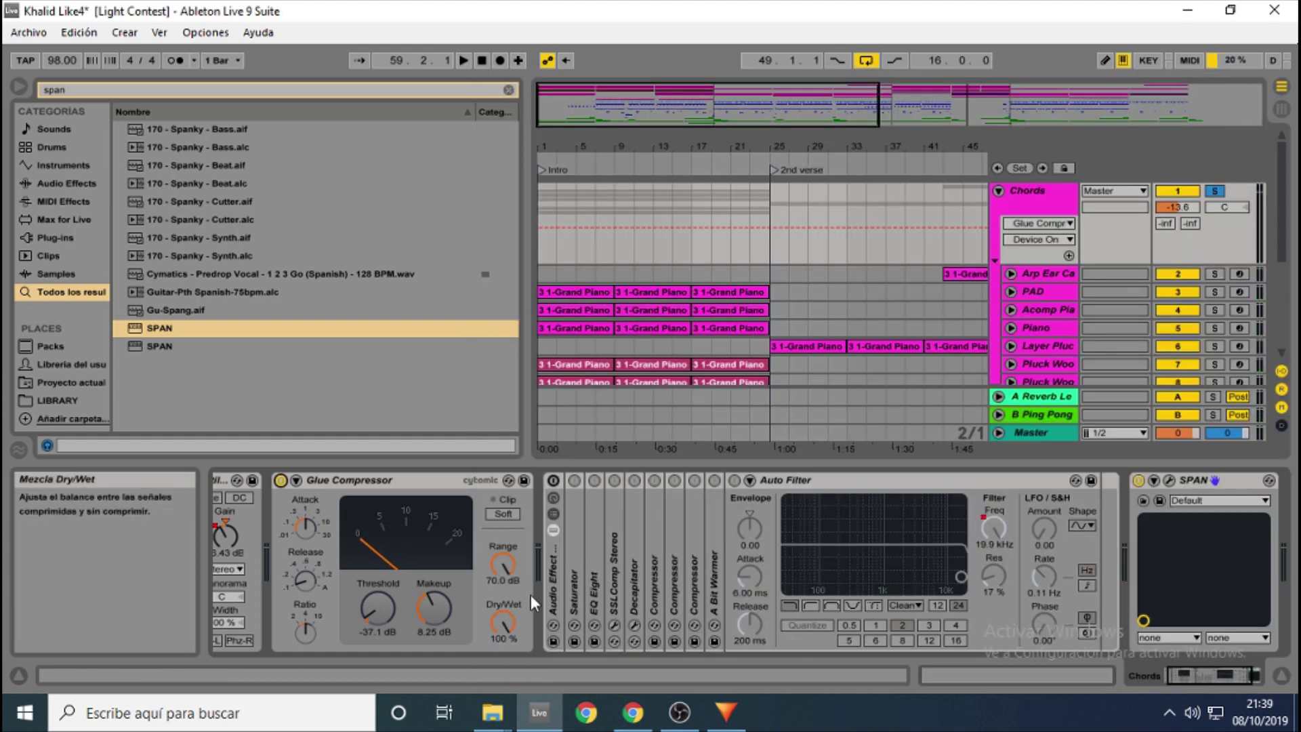
# Step: Play the Break with the Glue Compressor's Soft clip on, and switch it off to compare the sound
pyautogui.click(499, 515)
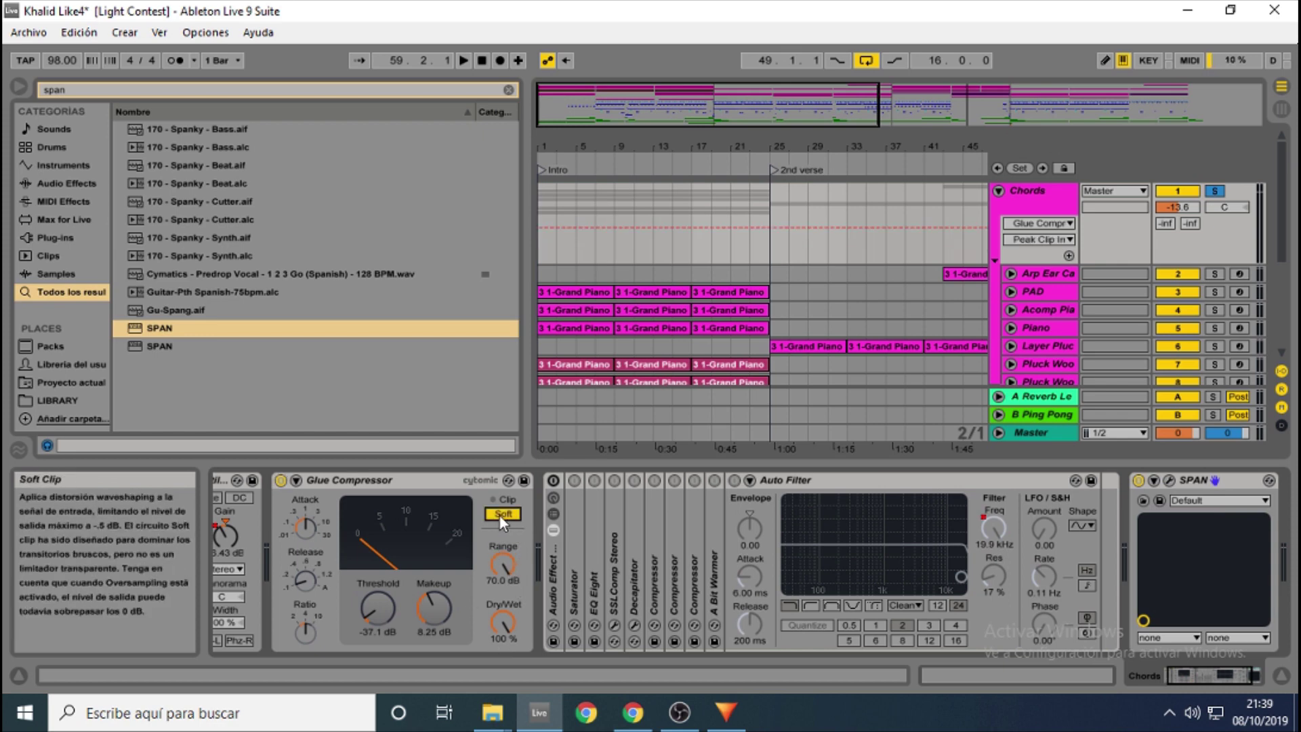
pyautogui.click(499, 515)
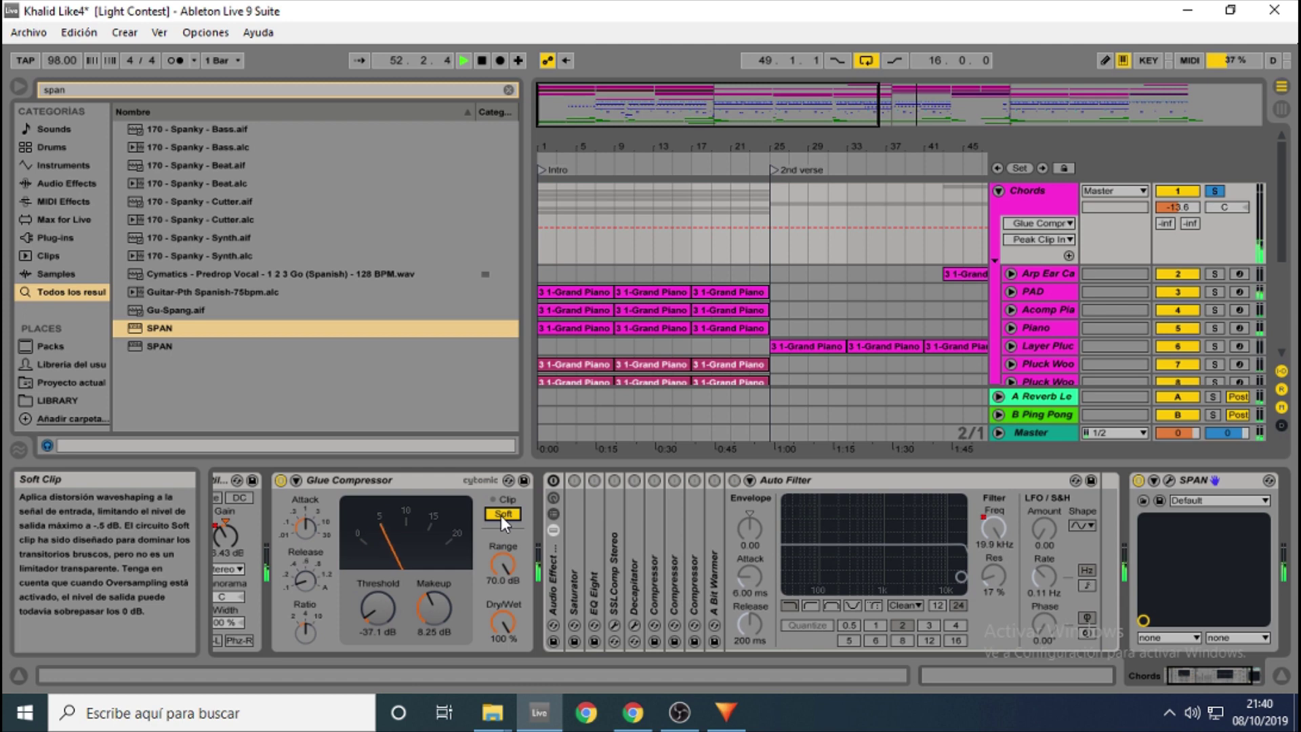
pyautogui.press('space')
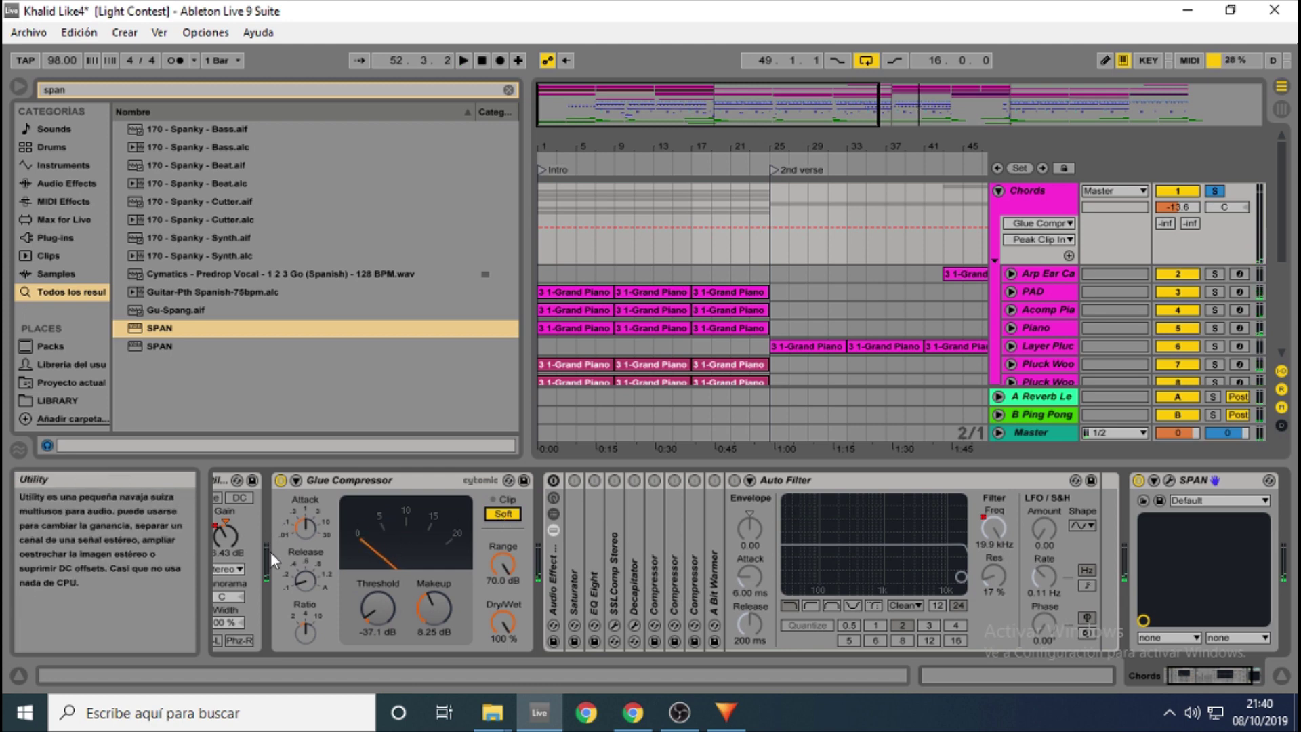
pyautogui.click(1178, 677)
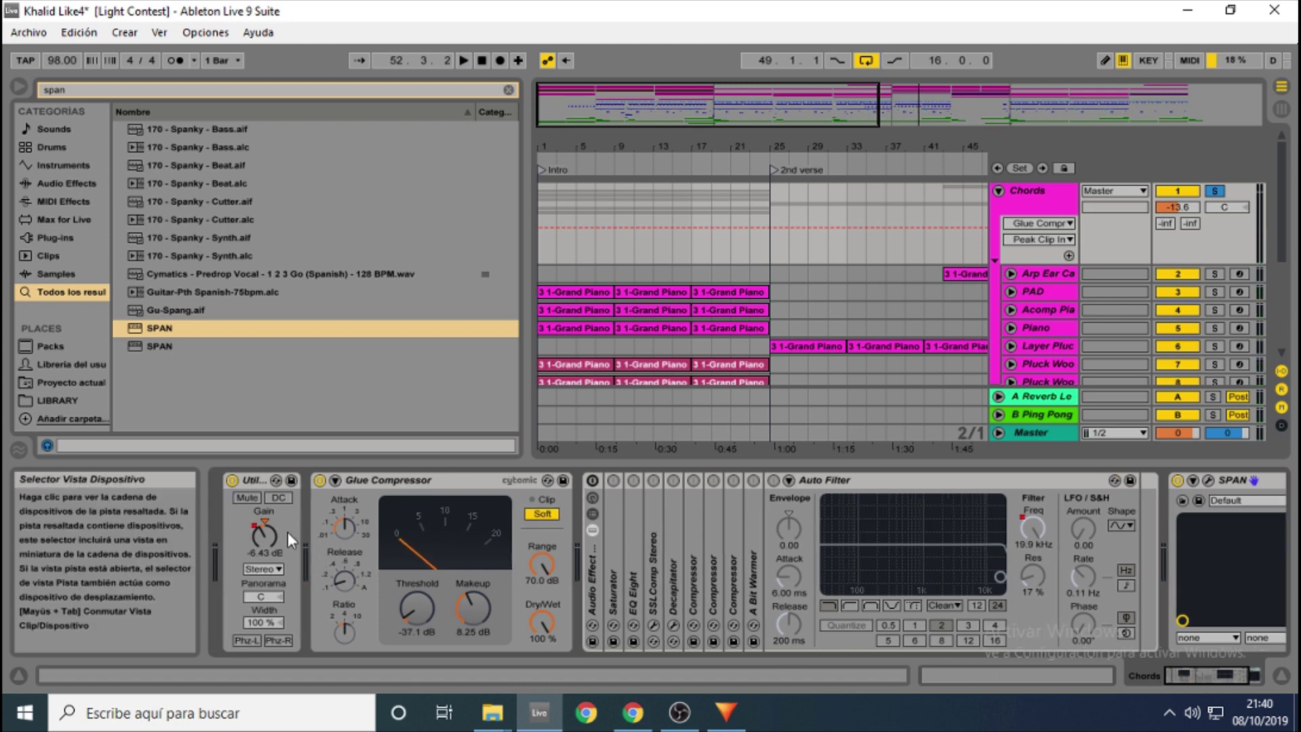
pyautogui.click(539, 514)
pyautogui.click(539, 513)
pyautogui.press('space')
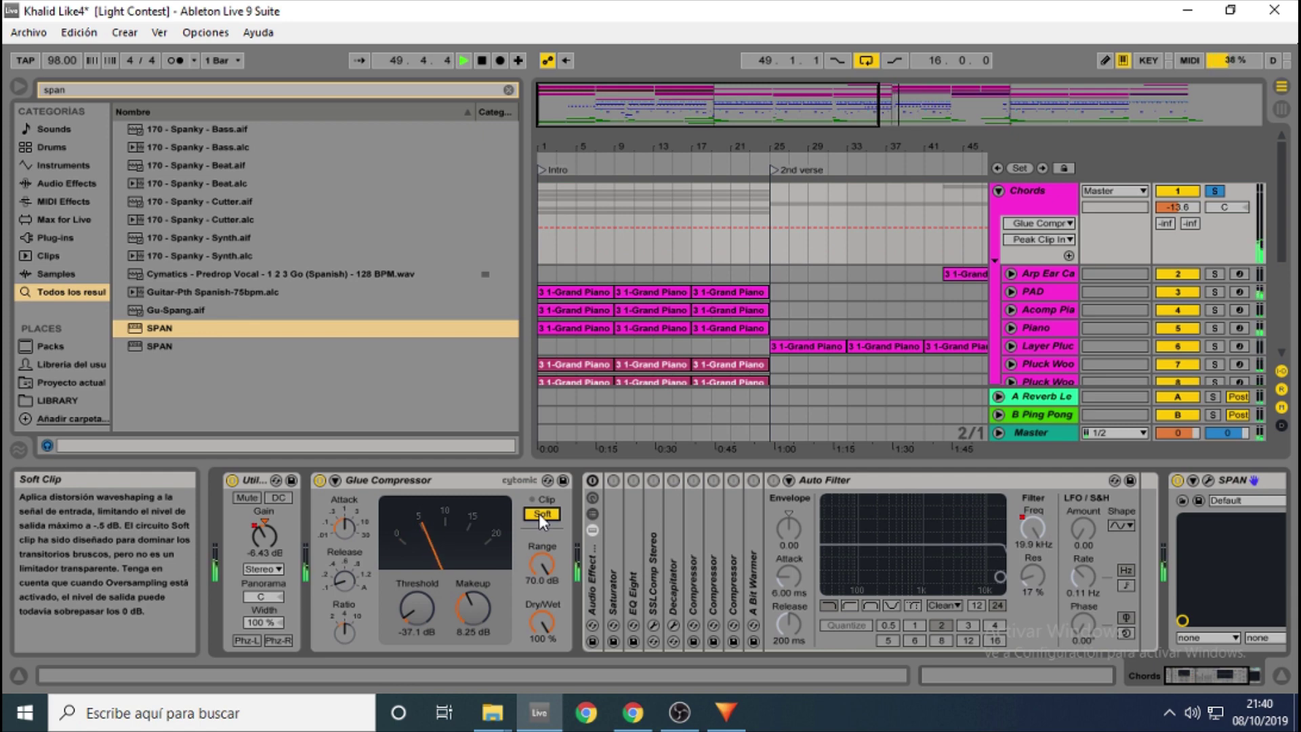
pyautogui.click(539, 514)
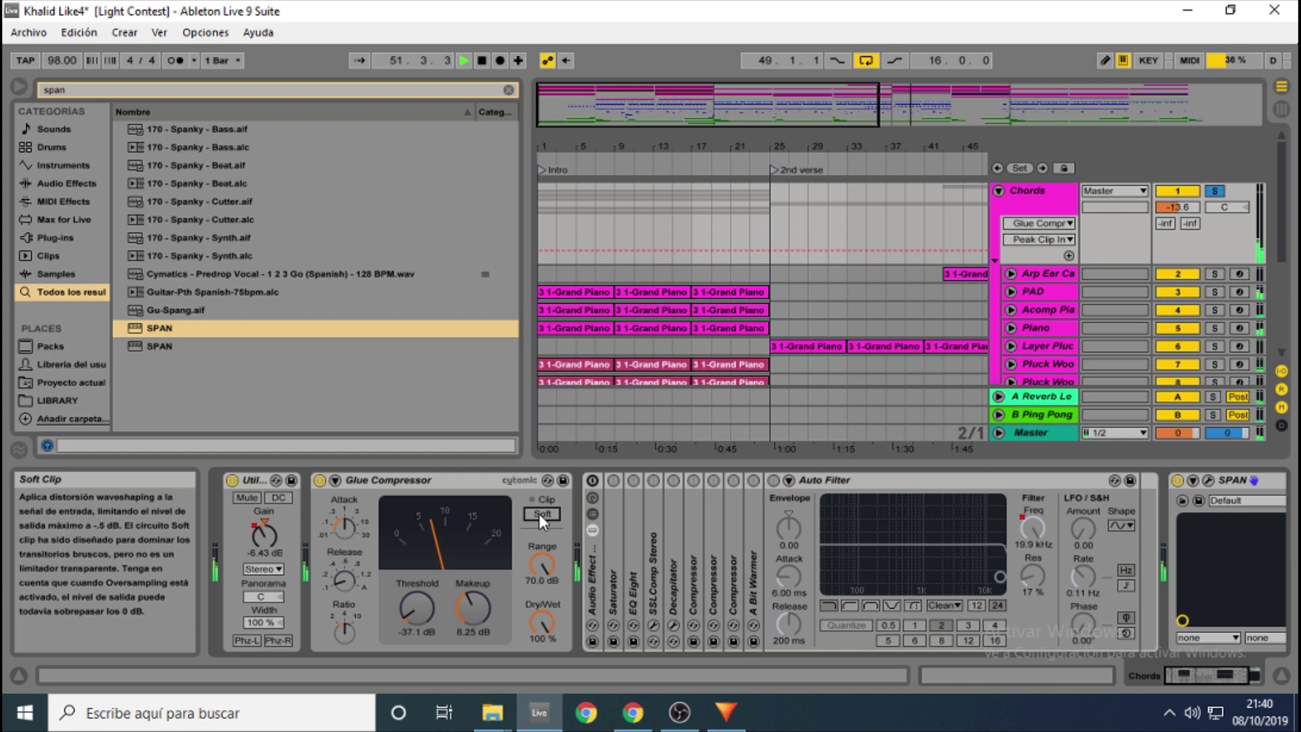
# Step: Switch the Glue Compressor's Soft clip on and back off during playback to compare the sound, and stop playback
pyautogui.click(539, 514)
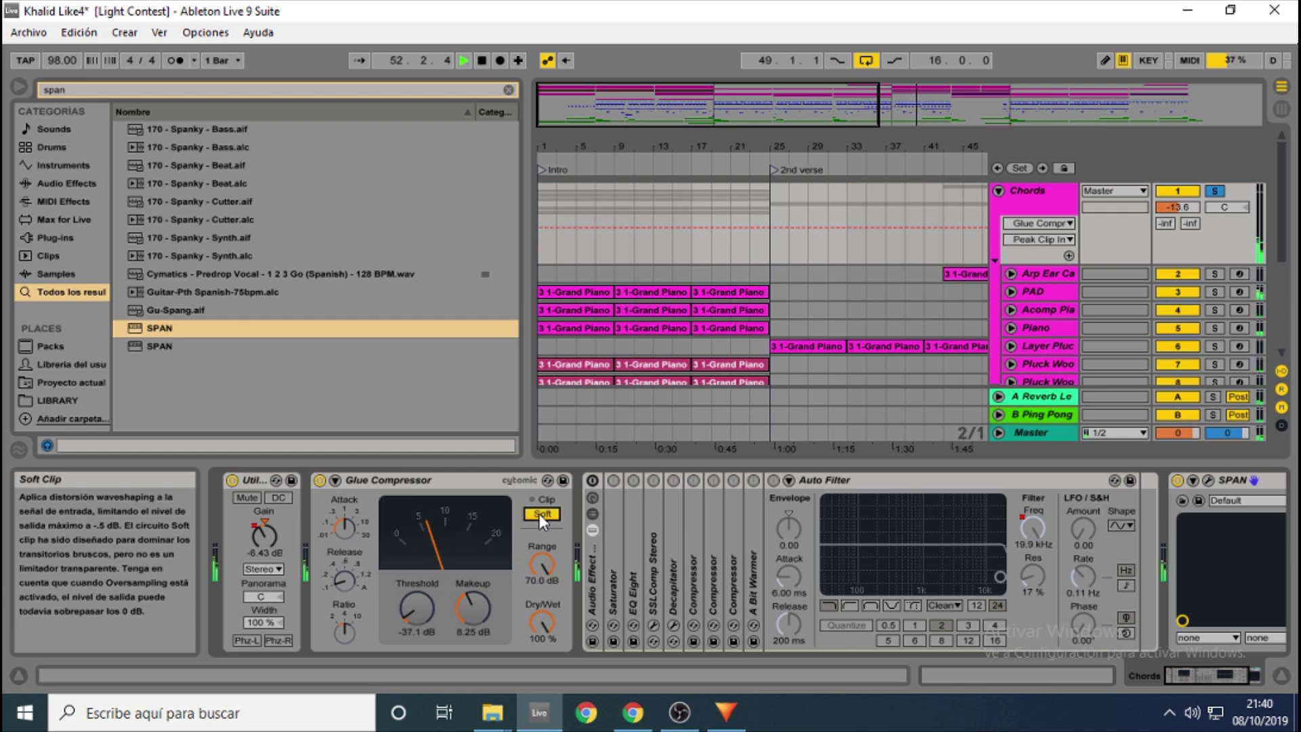
pyautogui.click(538, 514)
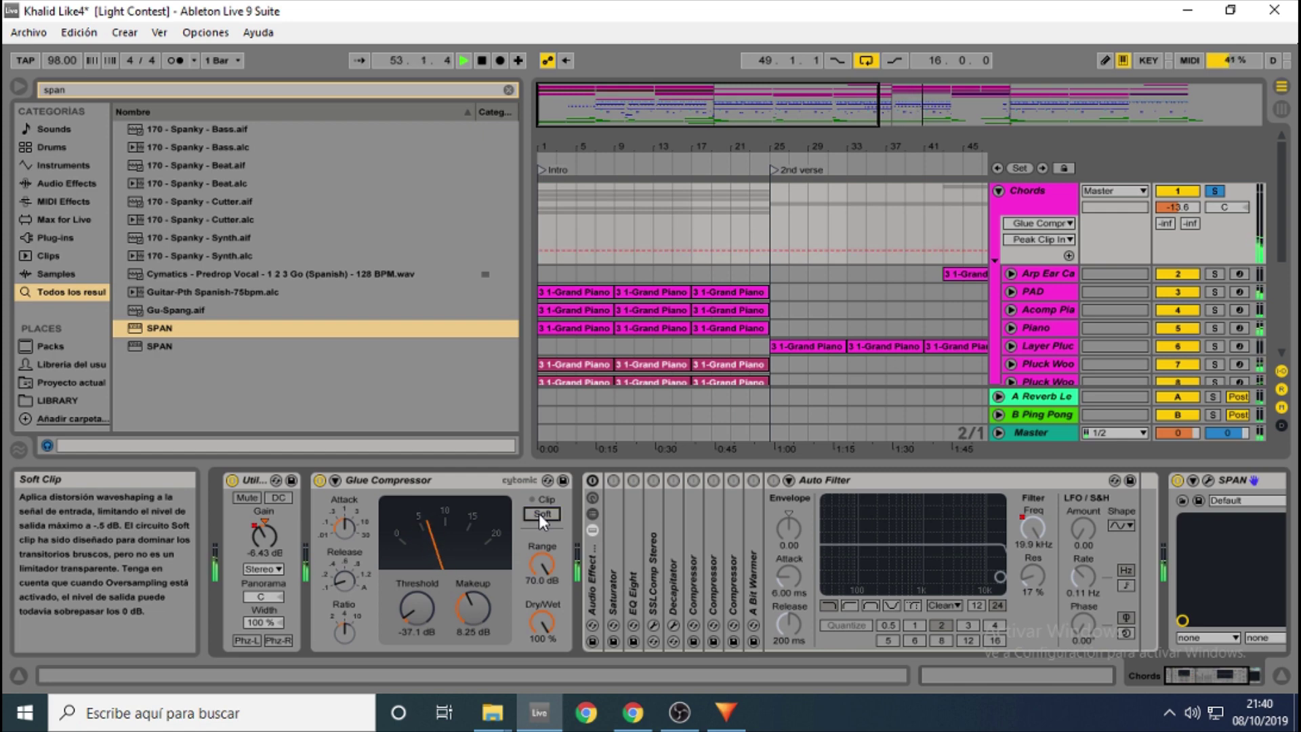
pyautogui.press('space')
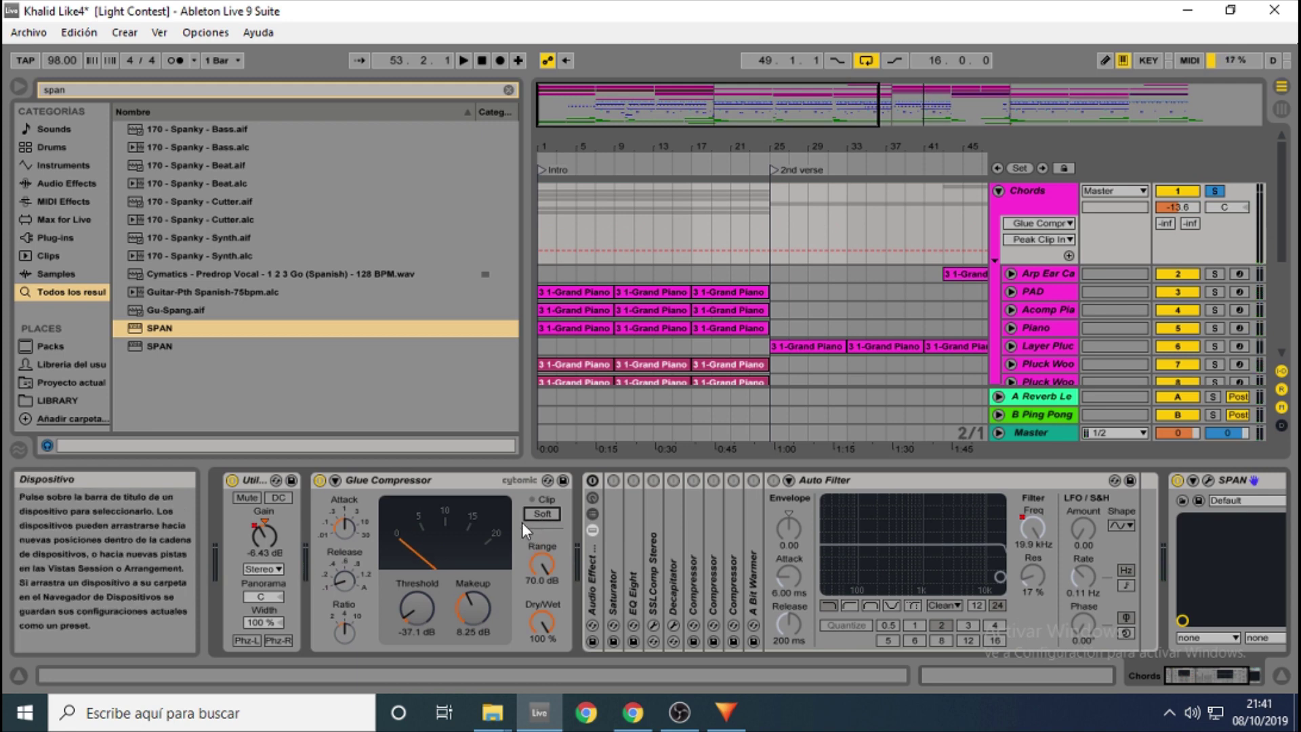
# Step: During playback, lower the Glue Compressor's Range to about 5.68 dB, restore it to 70.0 dB, and stop playback
pyautogui.click(538, 567)
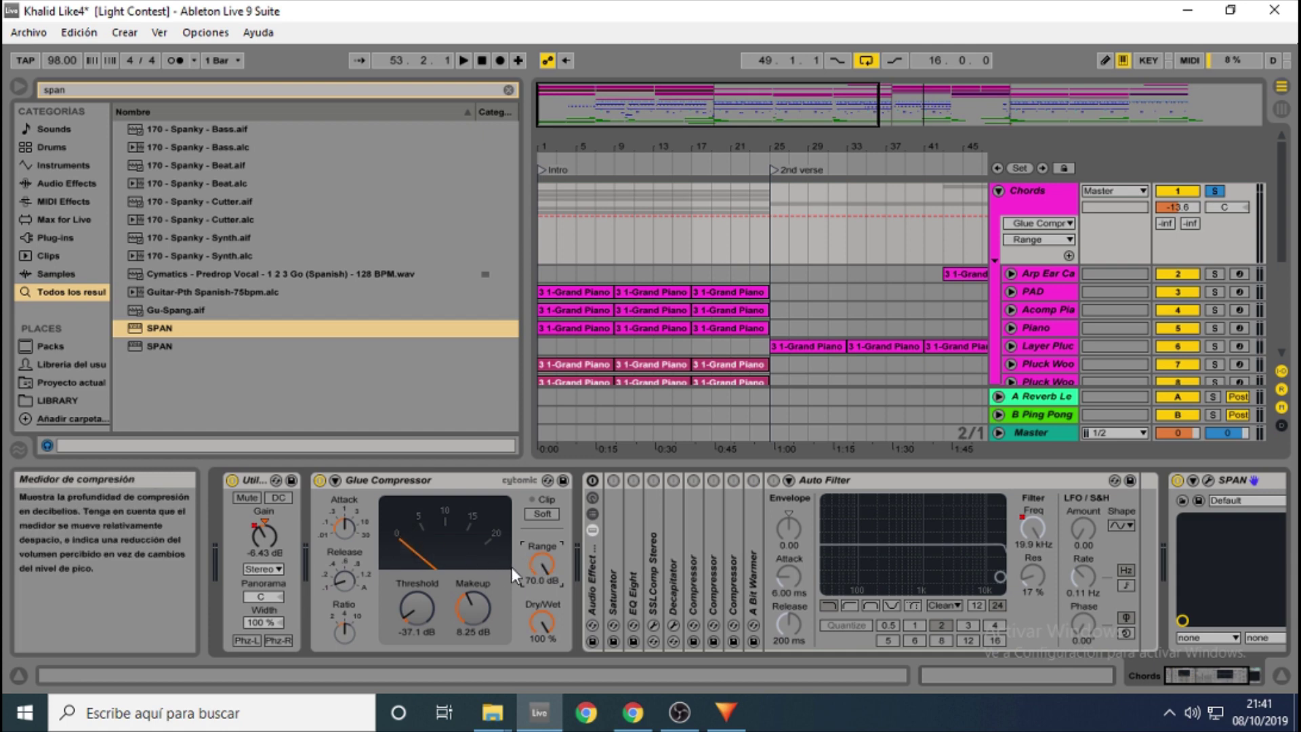
pyautogui.press('space')
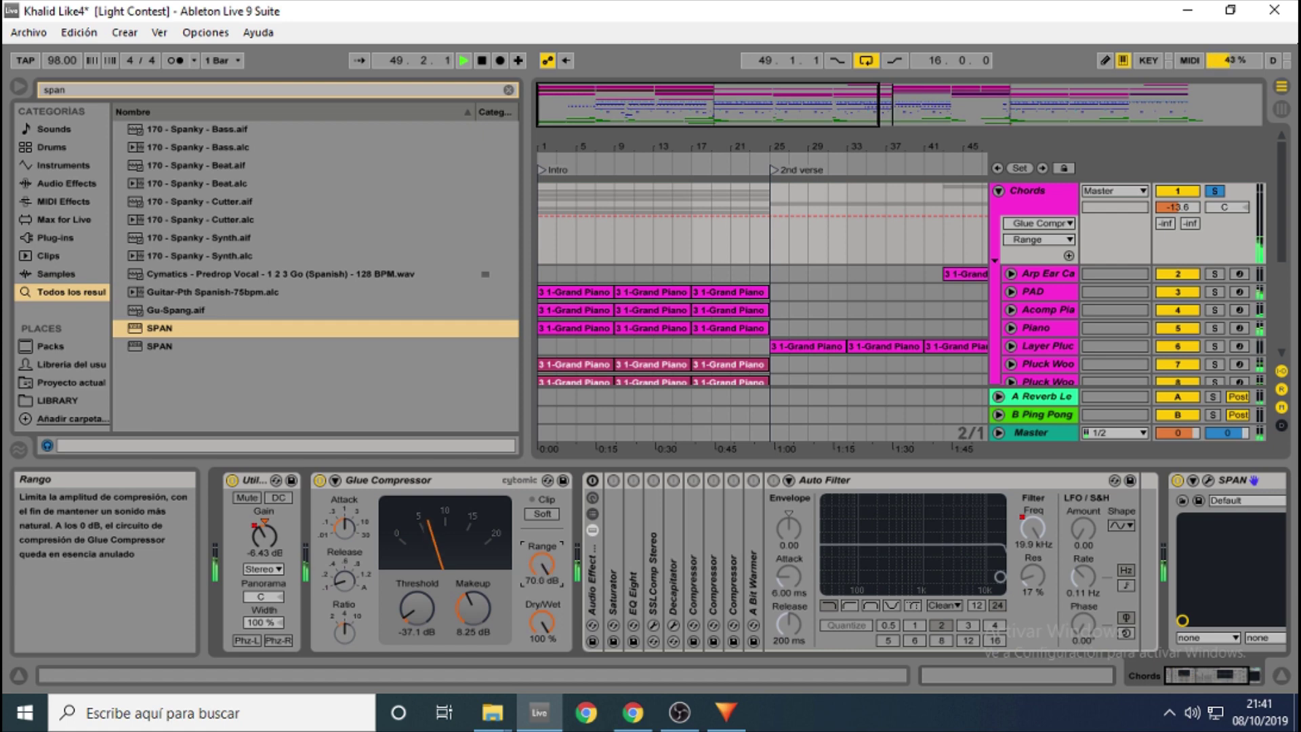
pyautogui.moveTo(542, 563); pyautogui.dragTo(542, 614)
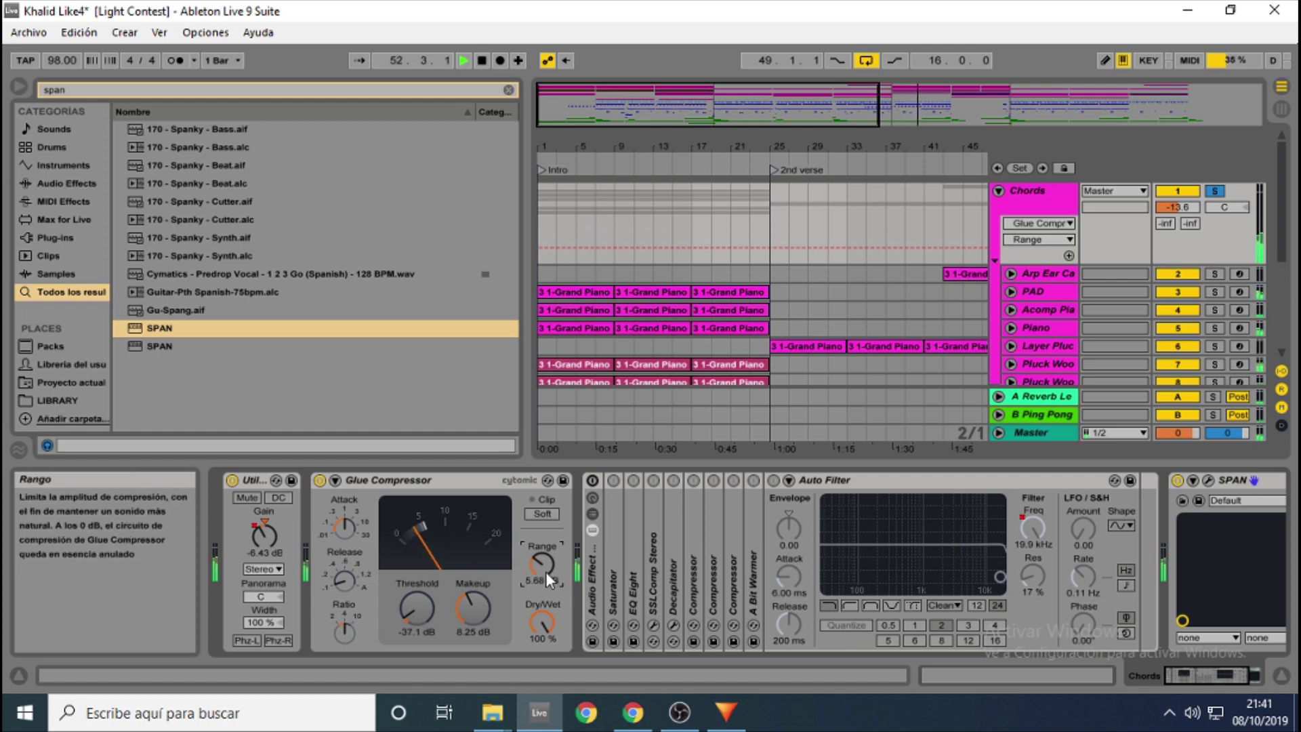
pyautogui.moveTo(546, 571); pyautogui.dragTo(542, 568)
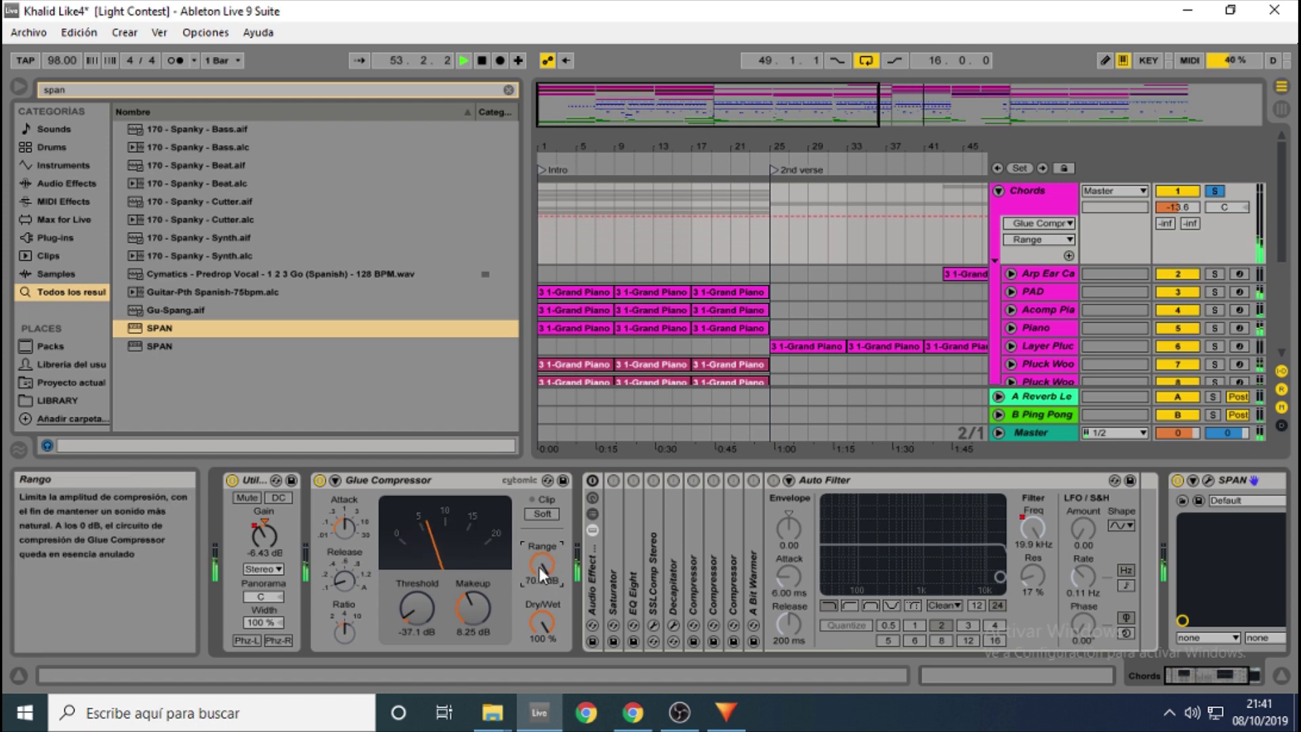
pyautogui.press('space')
# Step: Set the Glue Compressor's Dry/Wet to 50 %, play the Chords to hear the blend, return it to 100 %, and stop playback
pyautogui.click(534, 632)
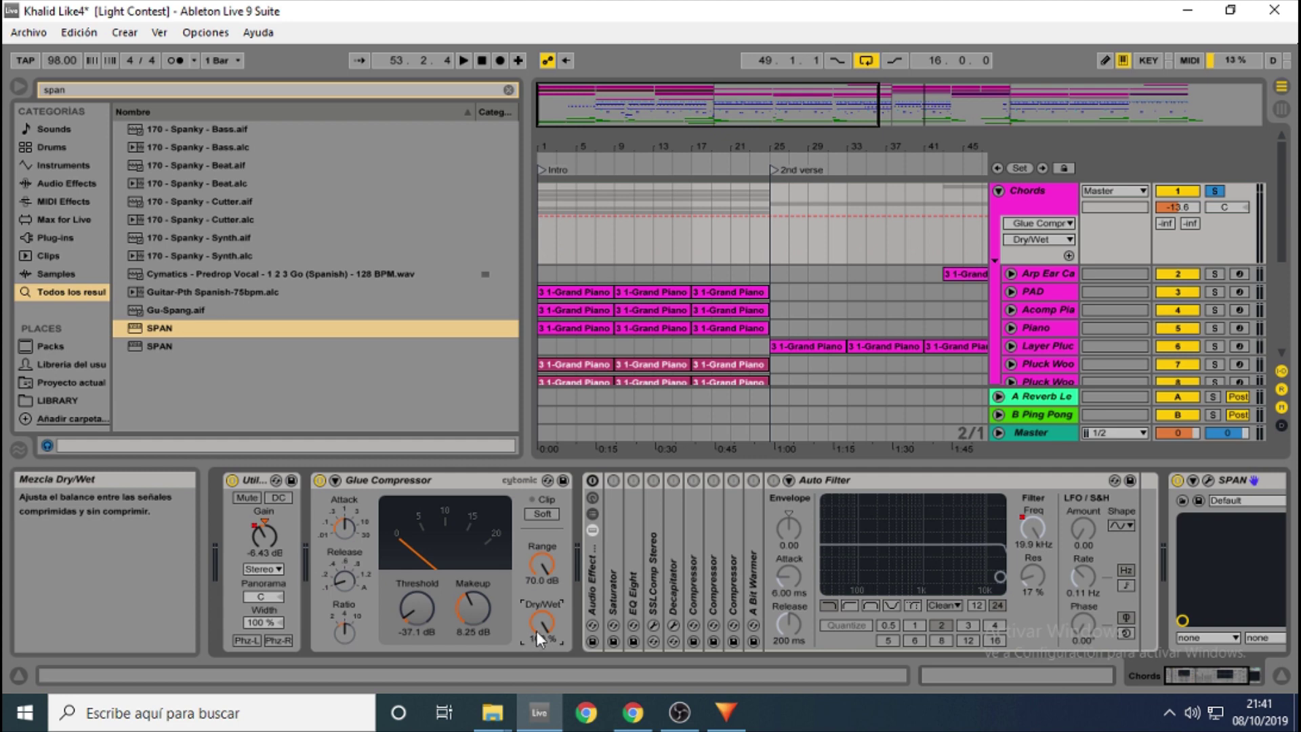
pyautogui.moveTo(540, 621); pyautogui.dragTo(540, 665)
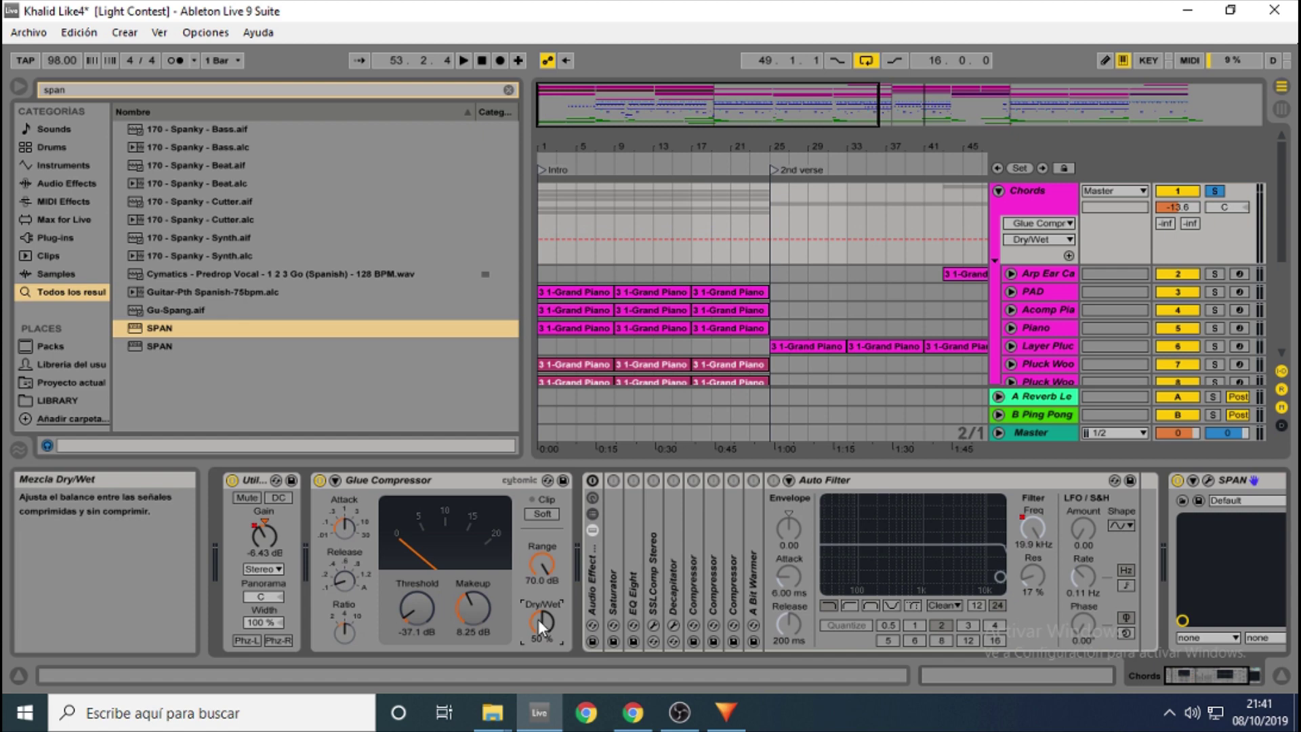
pyautogui.press('space')
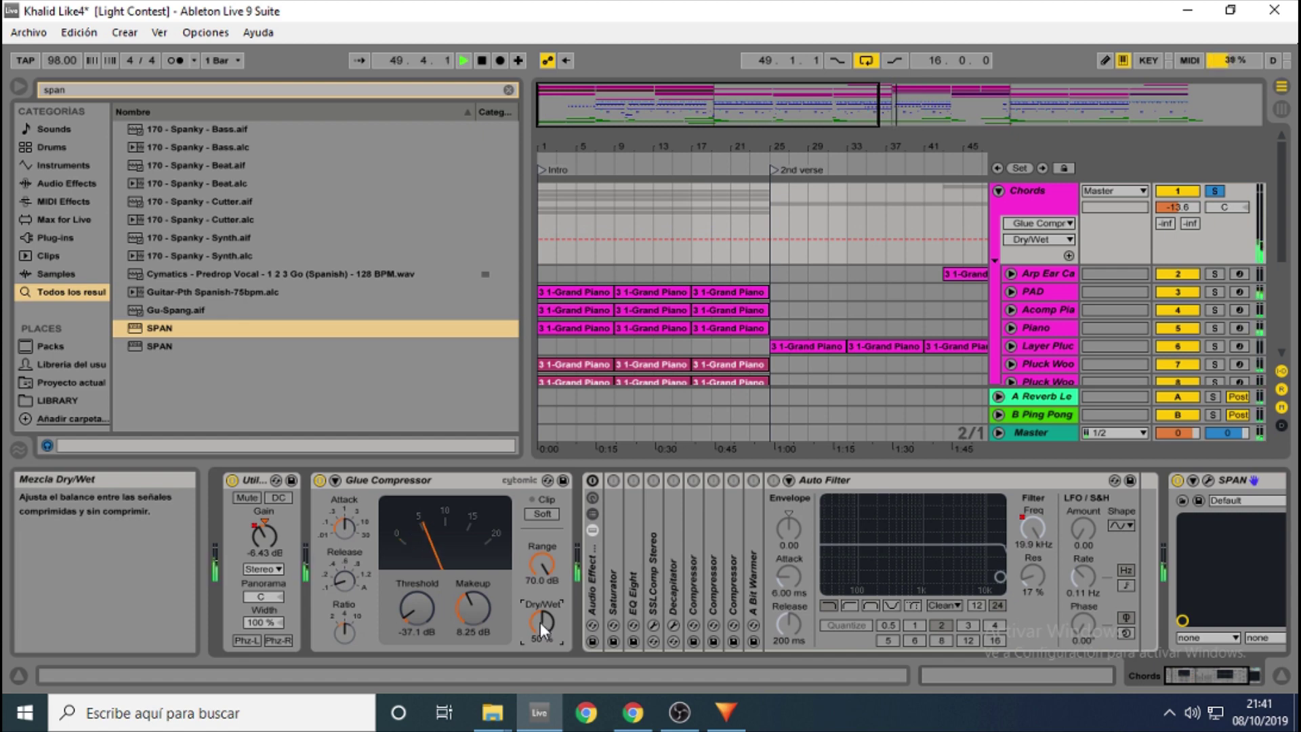
pyautogui.moveTo(542, 624); pyautogui.dragTo(542, 579)
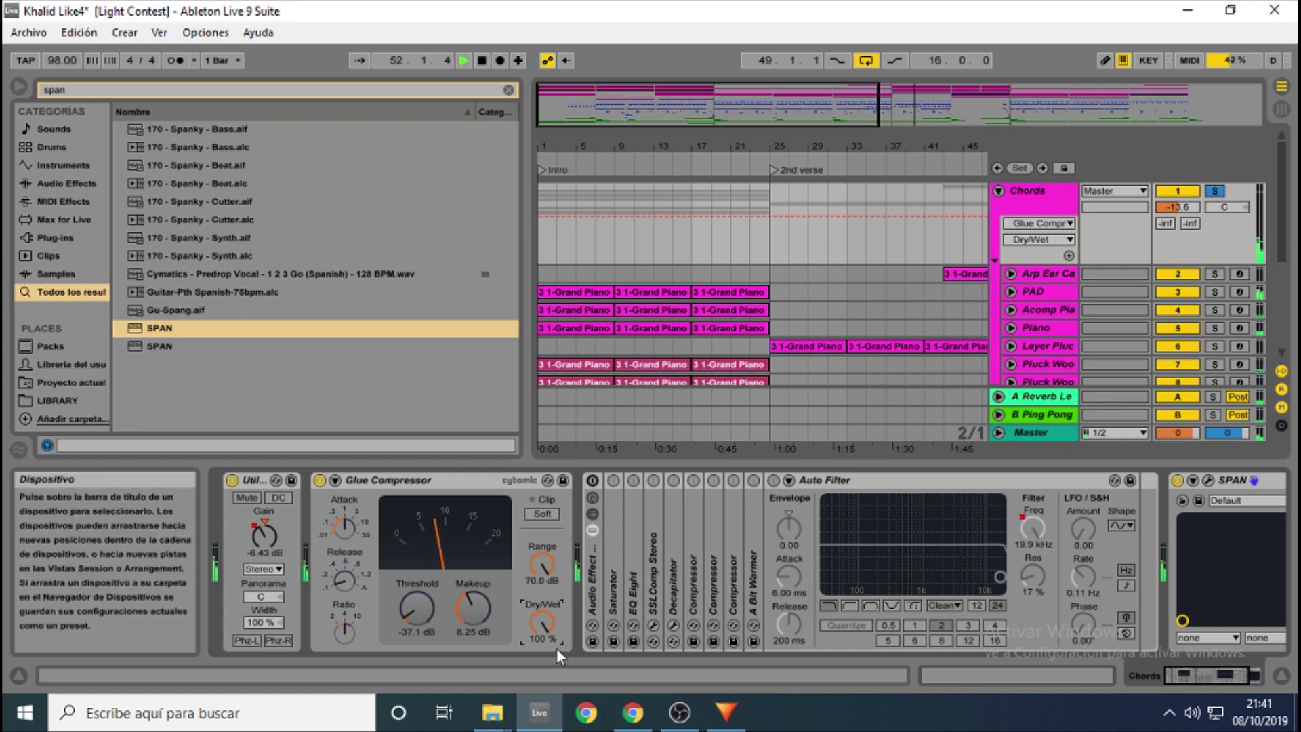
pyautogui.press('space')
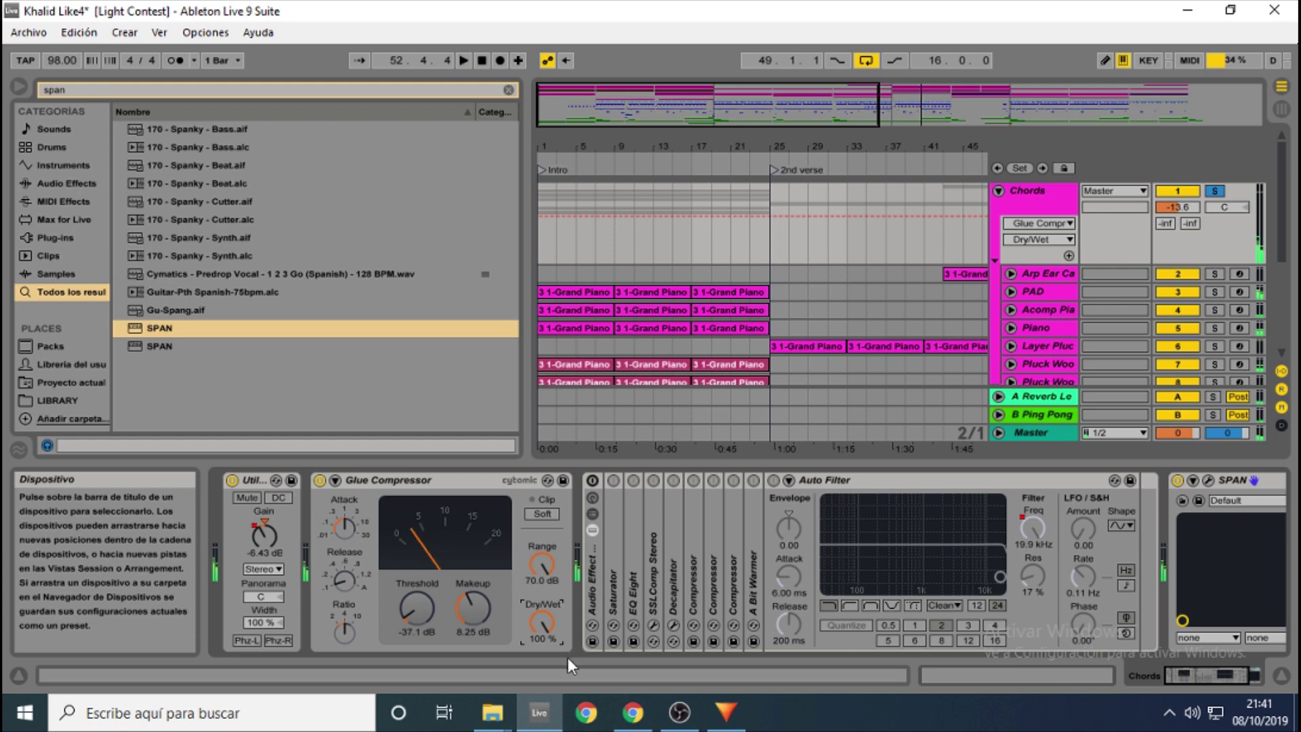